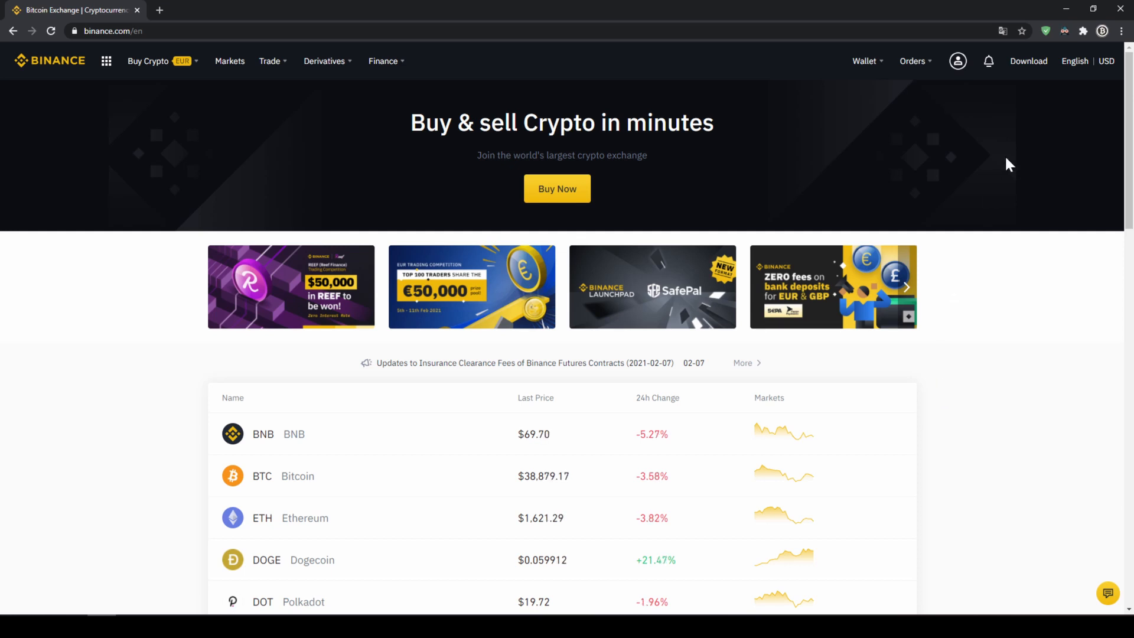
Open the account's identification page and check the identity verification status
mouse_move(958, 63)
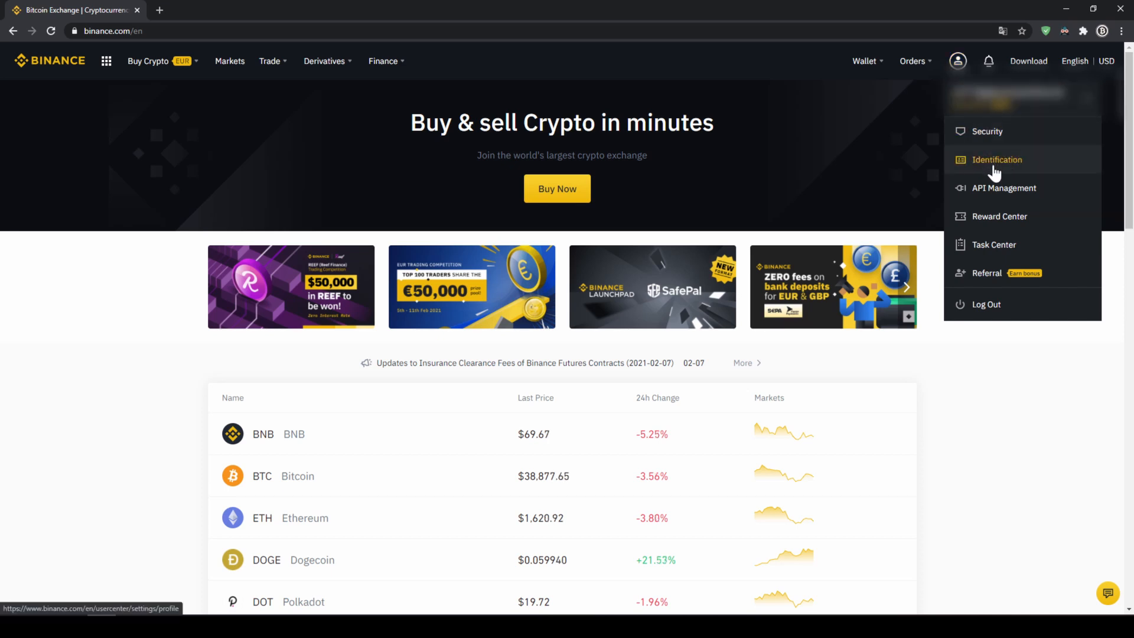
click(994, 169)
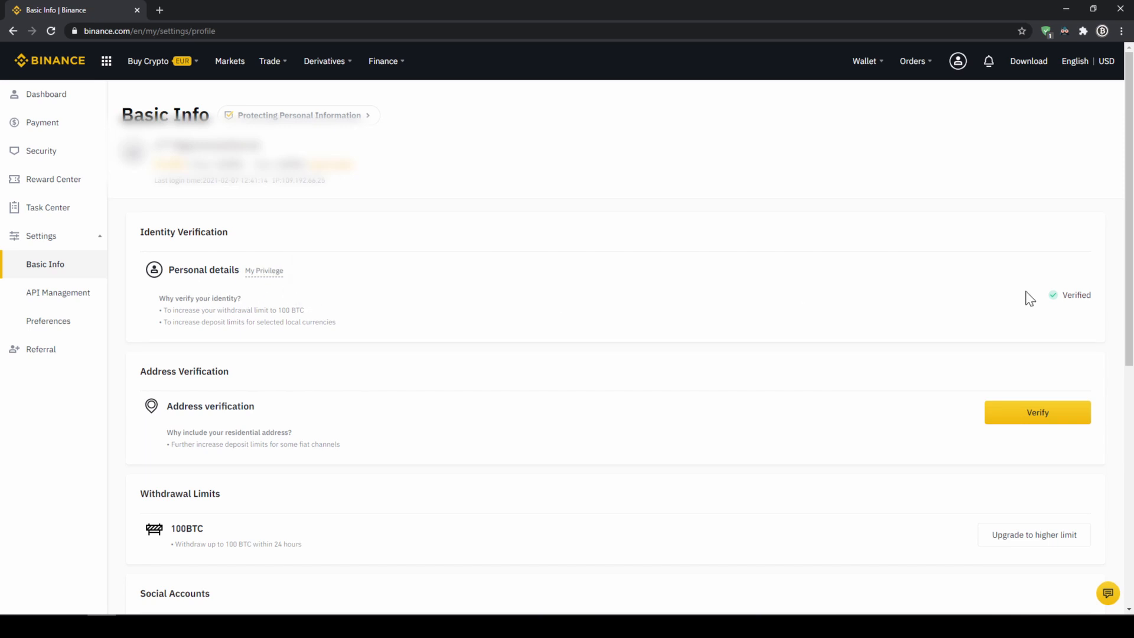
drag(1052, 302, 1102, 304)
click(1103, 306)
Review the fiat and crypto balance sections in the Fiat and Spot wallet, and open the deposit page
mouse_move(874, 69)
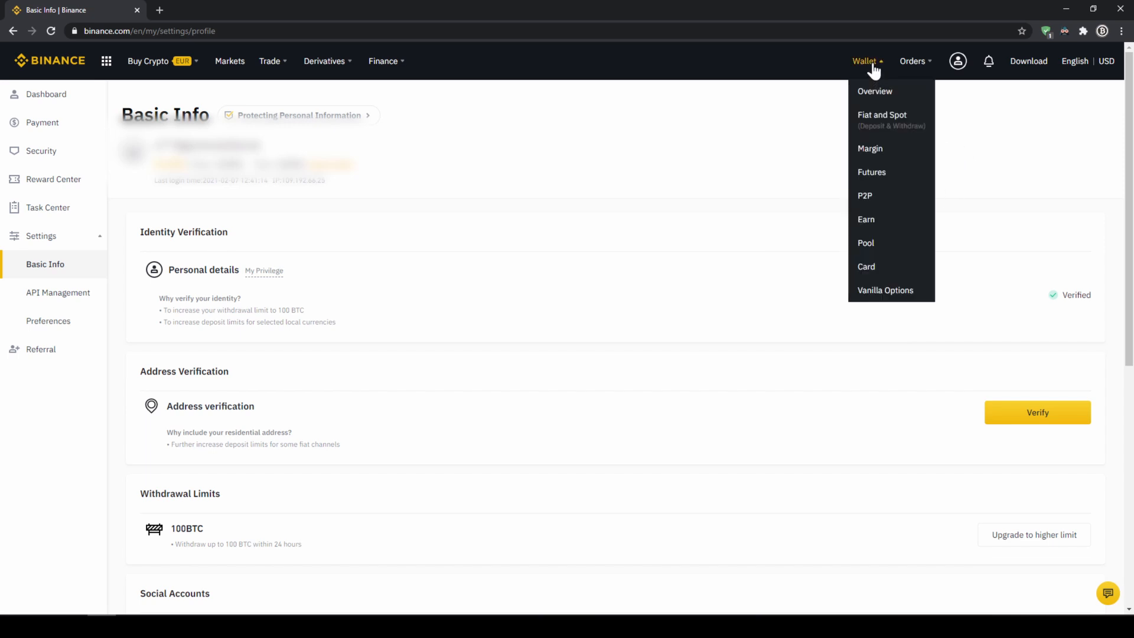
click(888, 131)
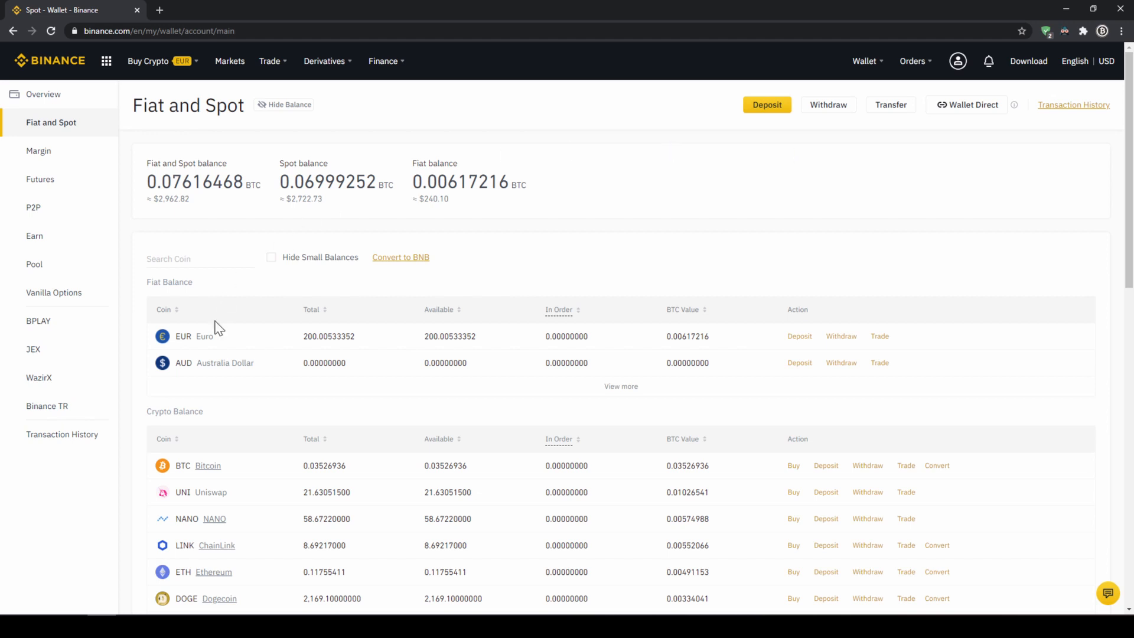
drag(158, 282, 212, 289)
drag(143, 413, 221, 421)
click(243, 420)
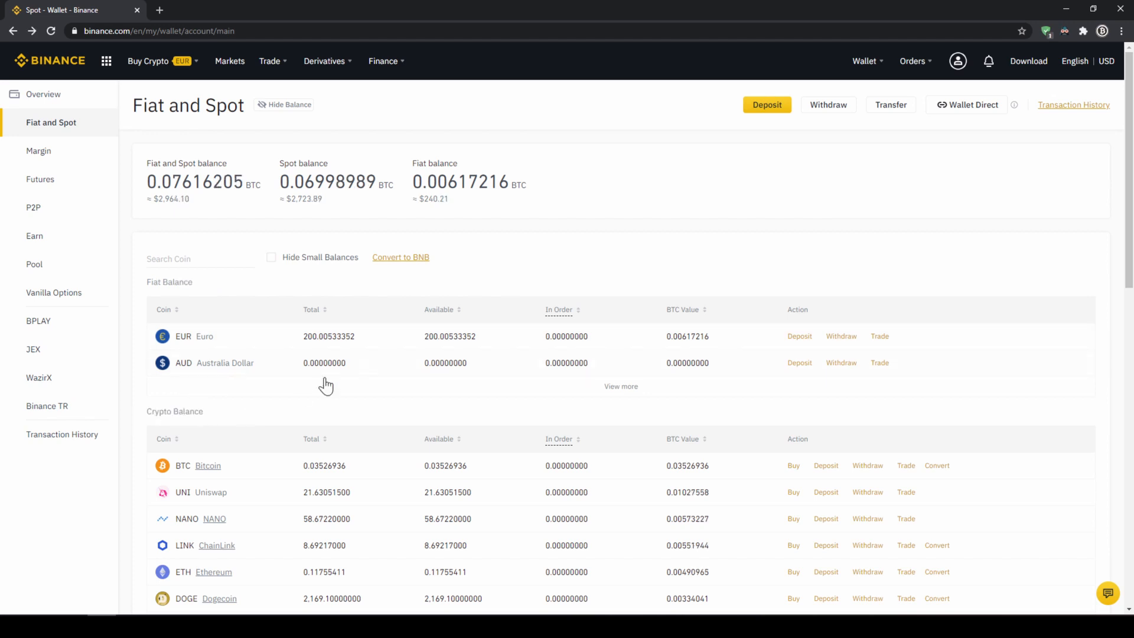
click(768, 110)
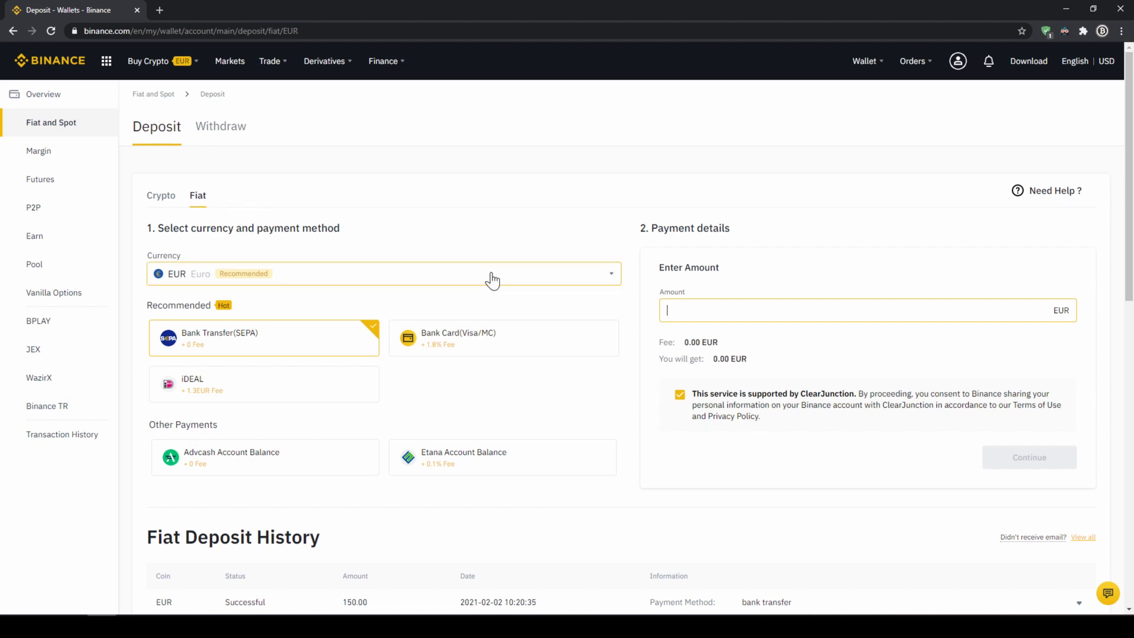
Switch the fiat deposit currency to USD and change it back to EUR
click(537, 251)
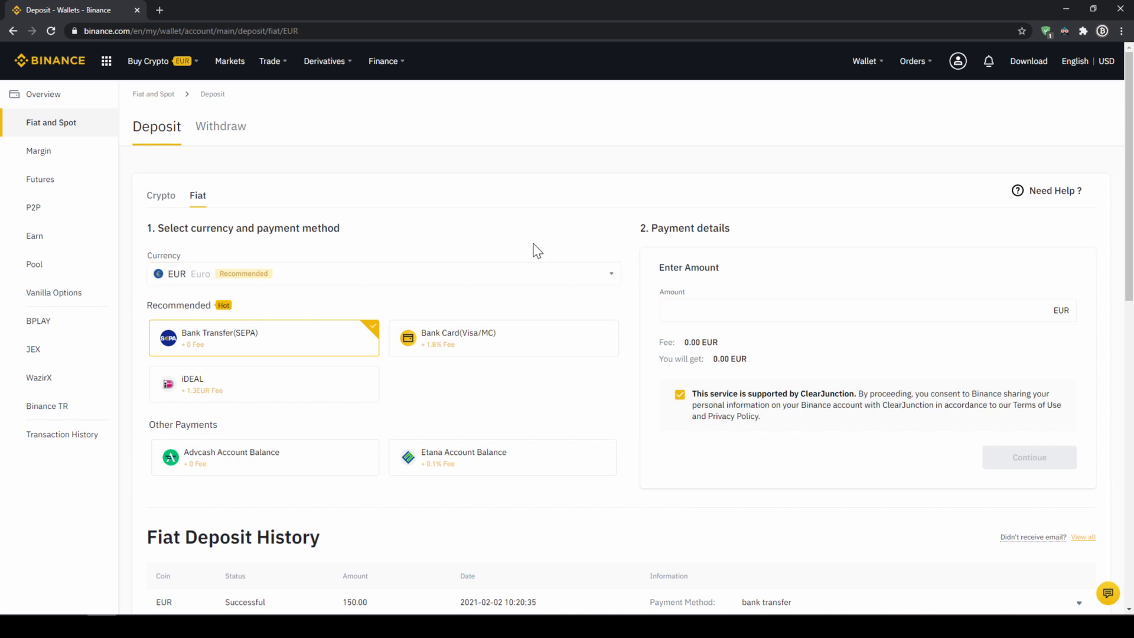
click(473, 279)
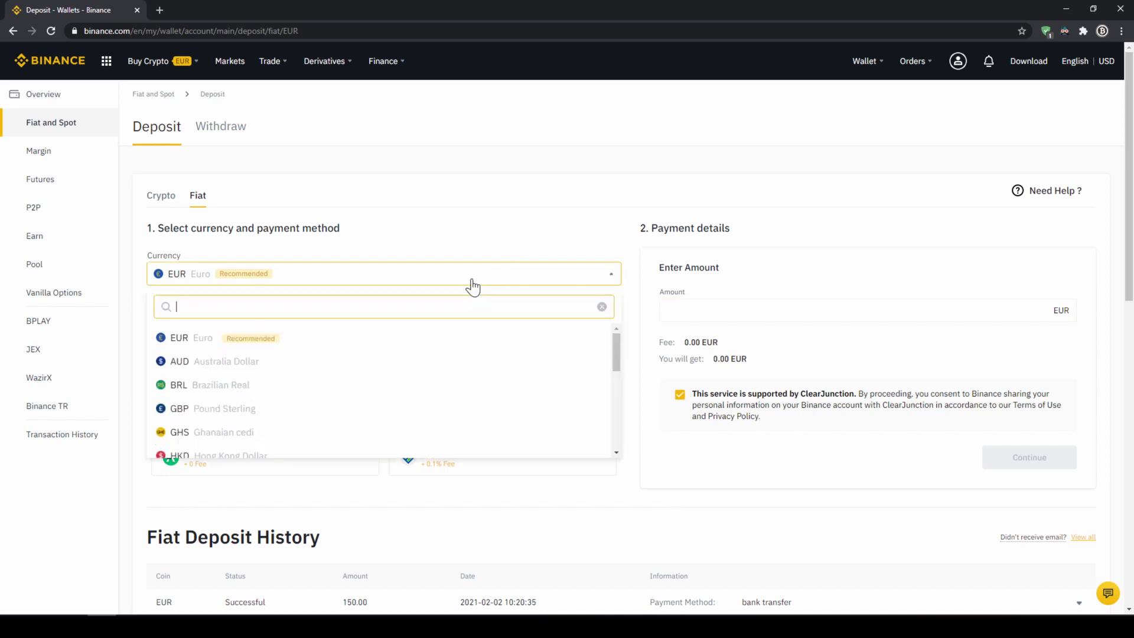
scroll(341, 353, down, 8)
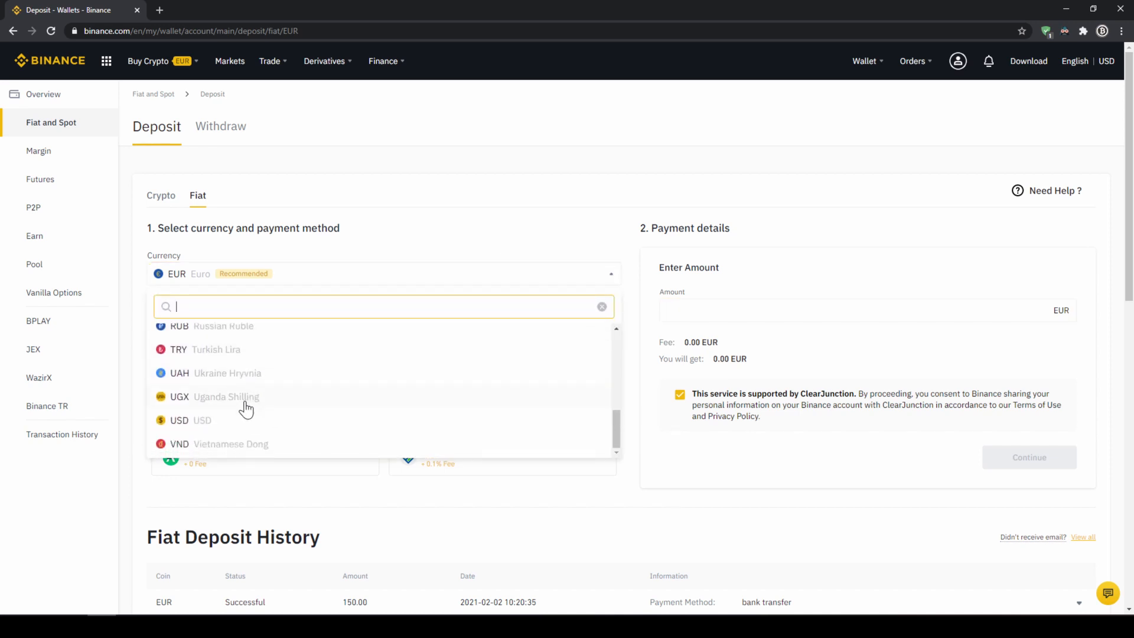
click(236, 422)
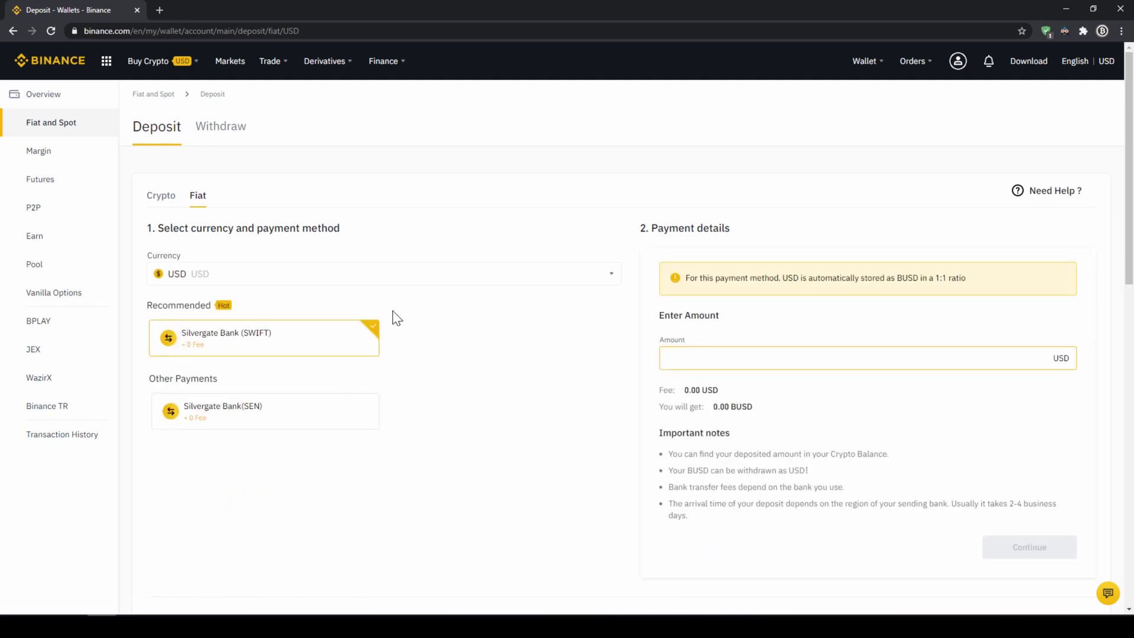
click(382, 271)
scroll(303, 375, up, 10)
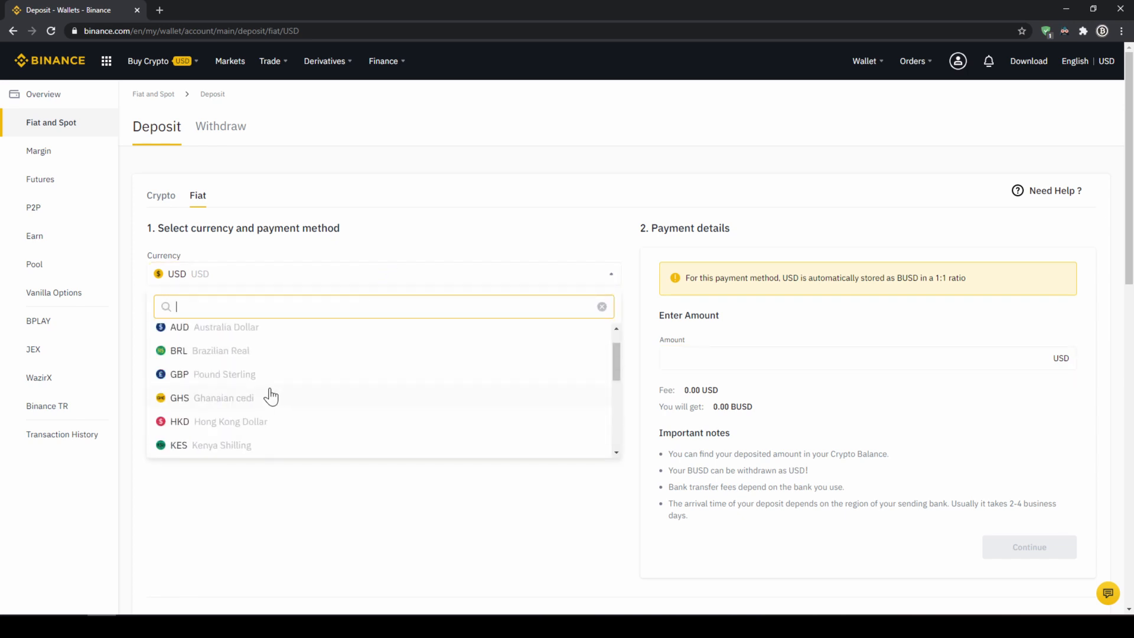
click(203, 341)
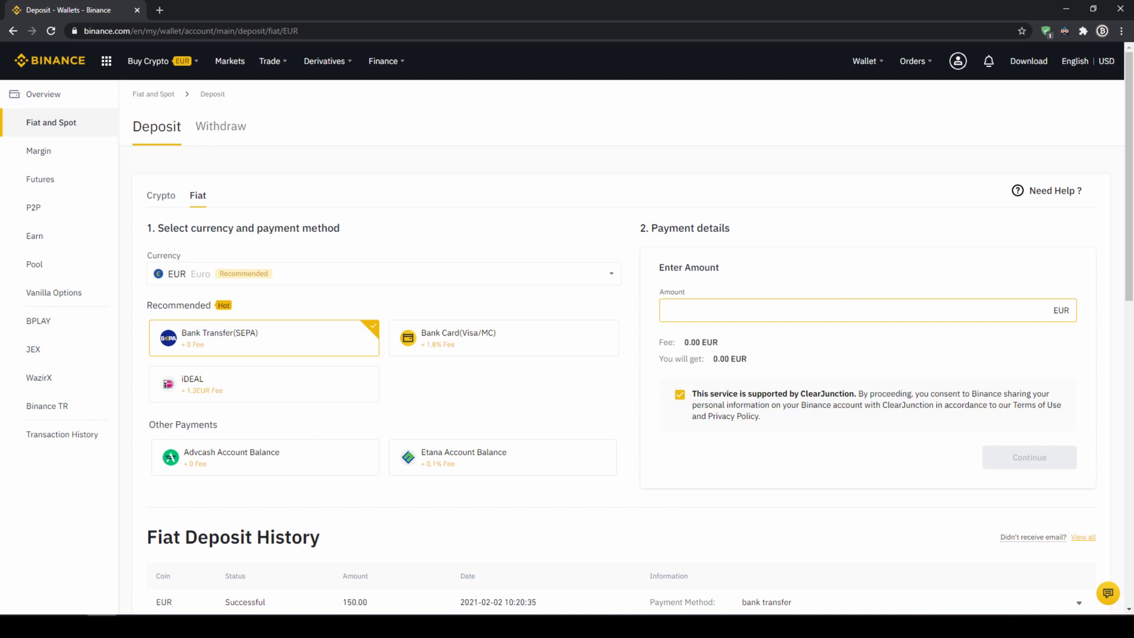
Enter a SEPA bank transfer deposit of 1000 EUR and continue to the bank details, examining the required reference code
text(1000)
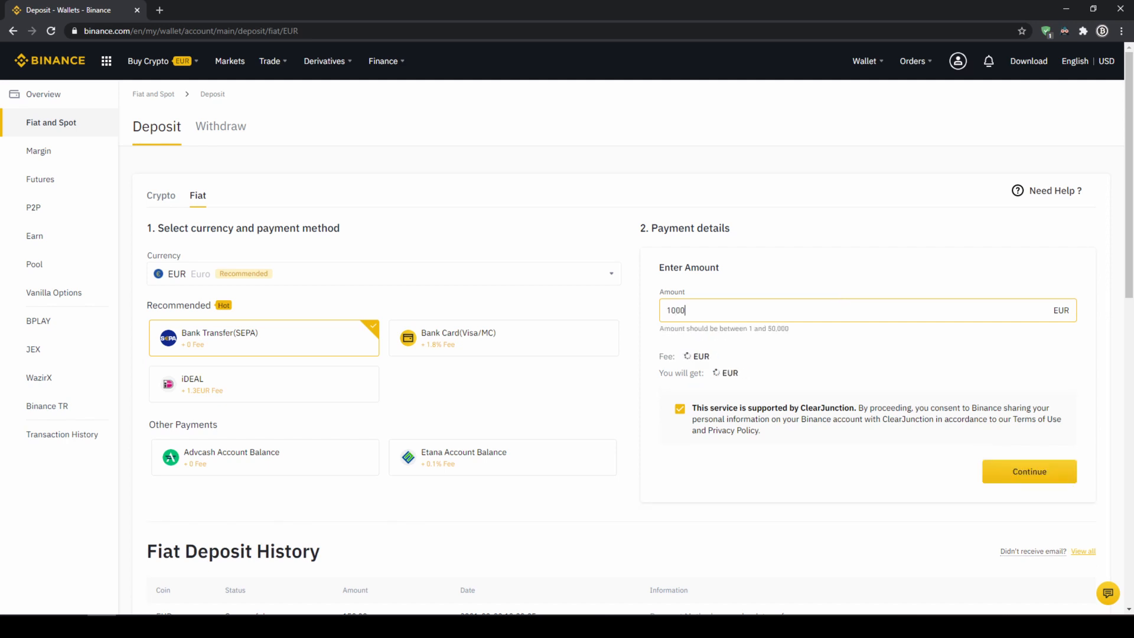
click(1021, 466)
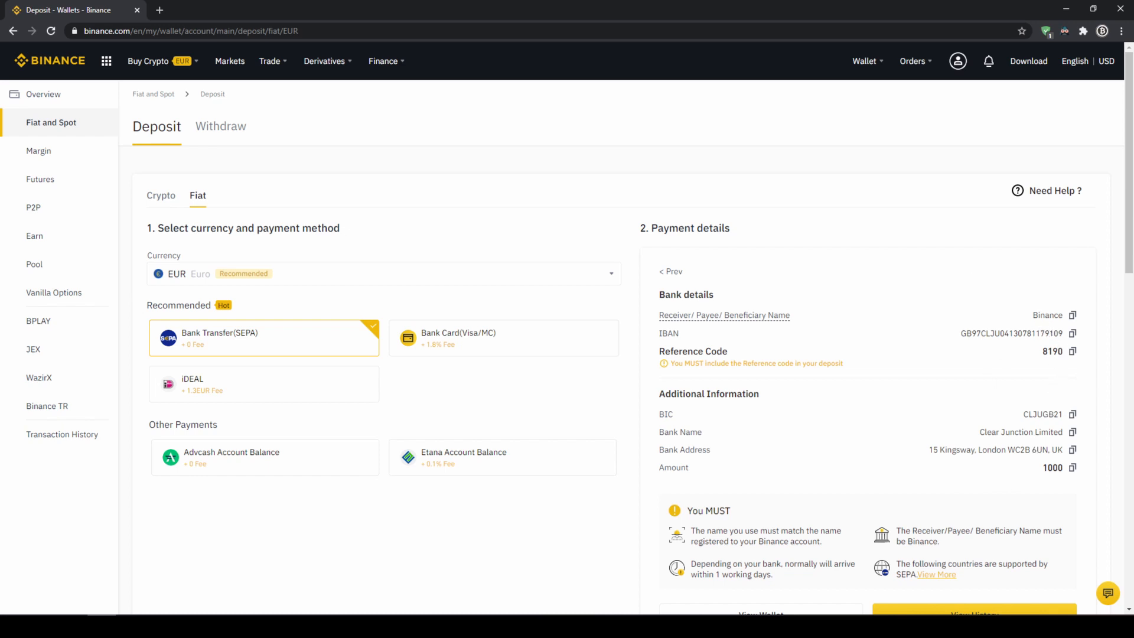
drag(693, 351, 1028, 381)
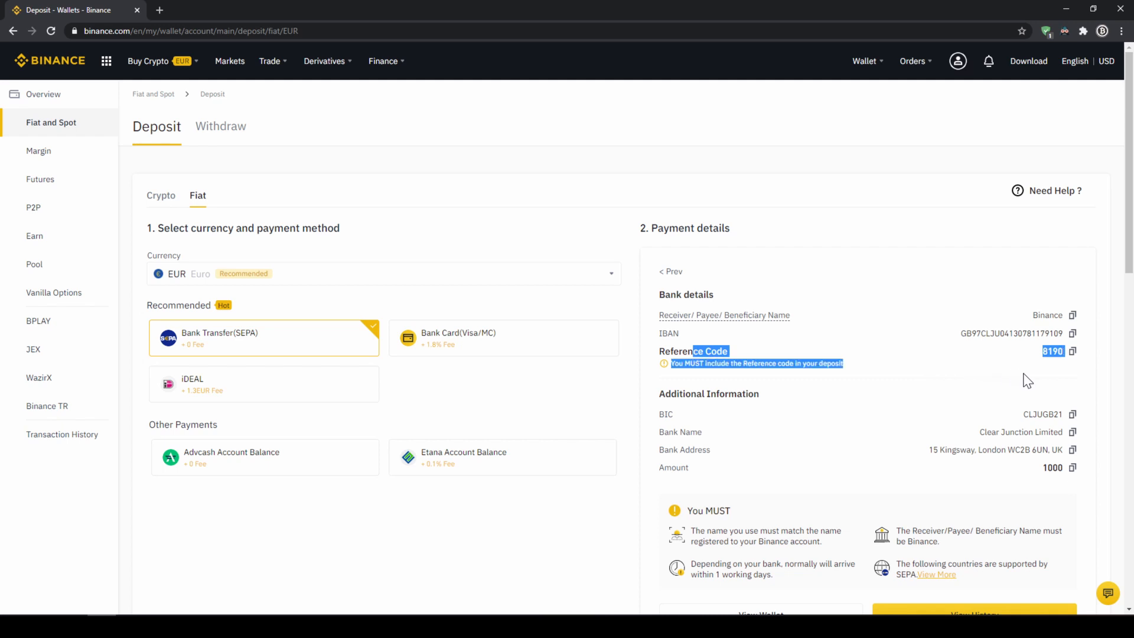
click(951, 405)
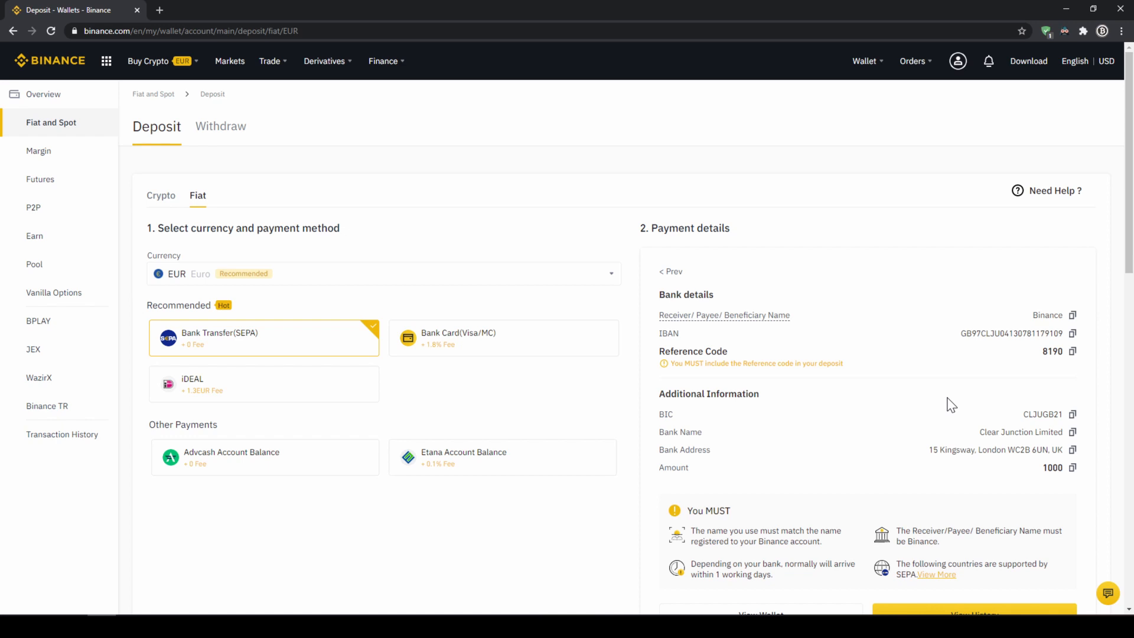
Return to the Fiat and Spot wallet and check the Euro balance
mouse_move(860, 61)
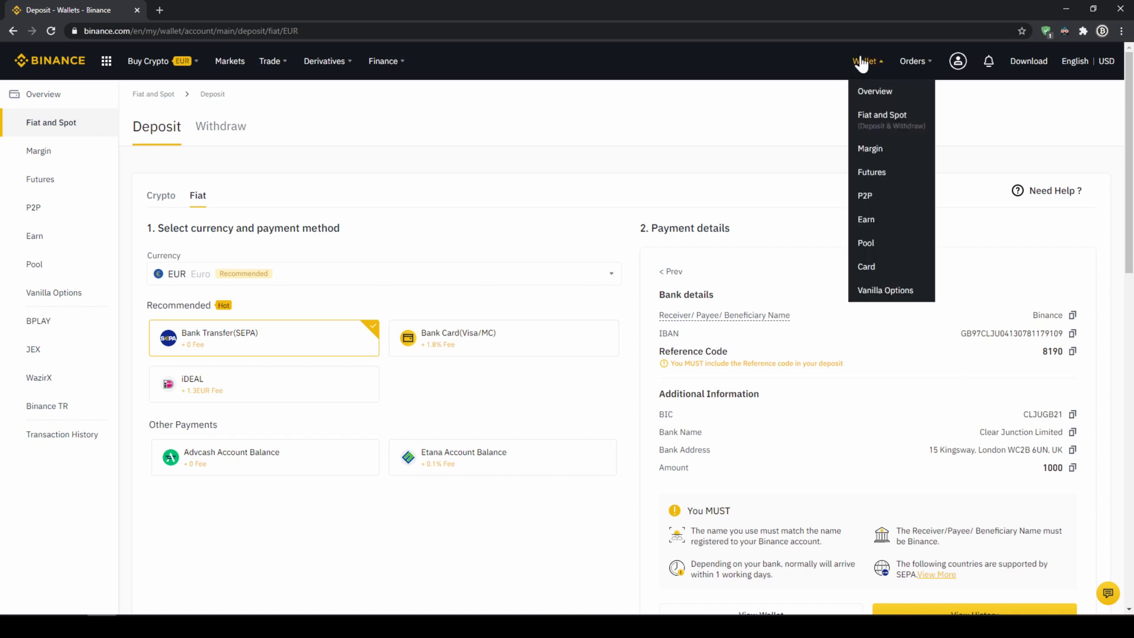
click(880, 117)
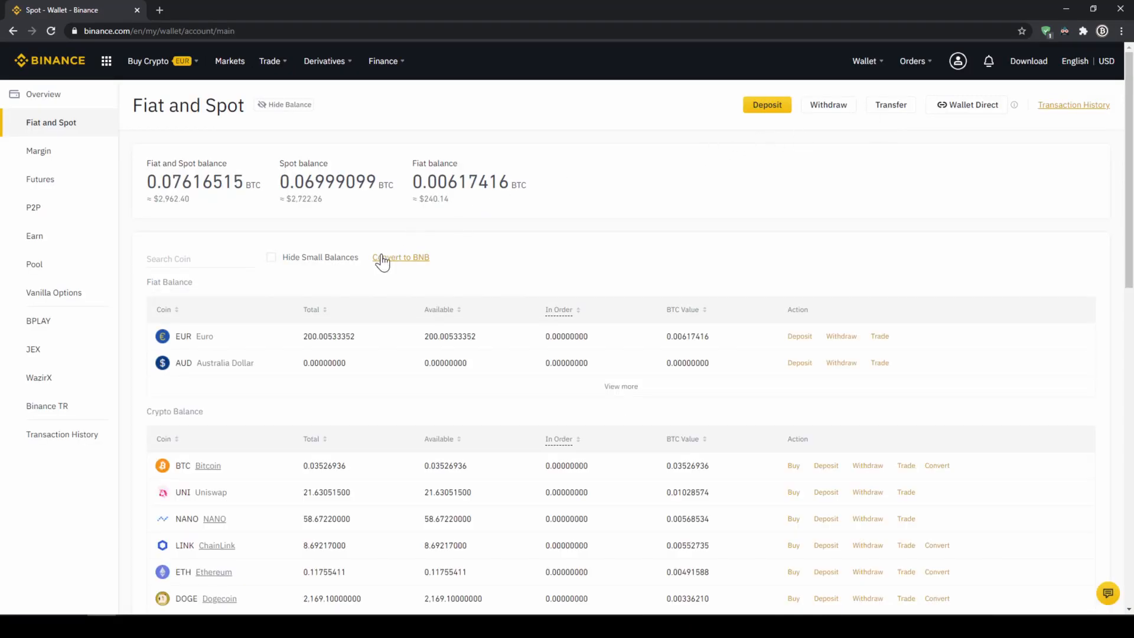
drag(182, 339, 367, 348)
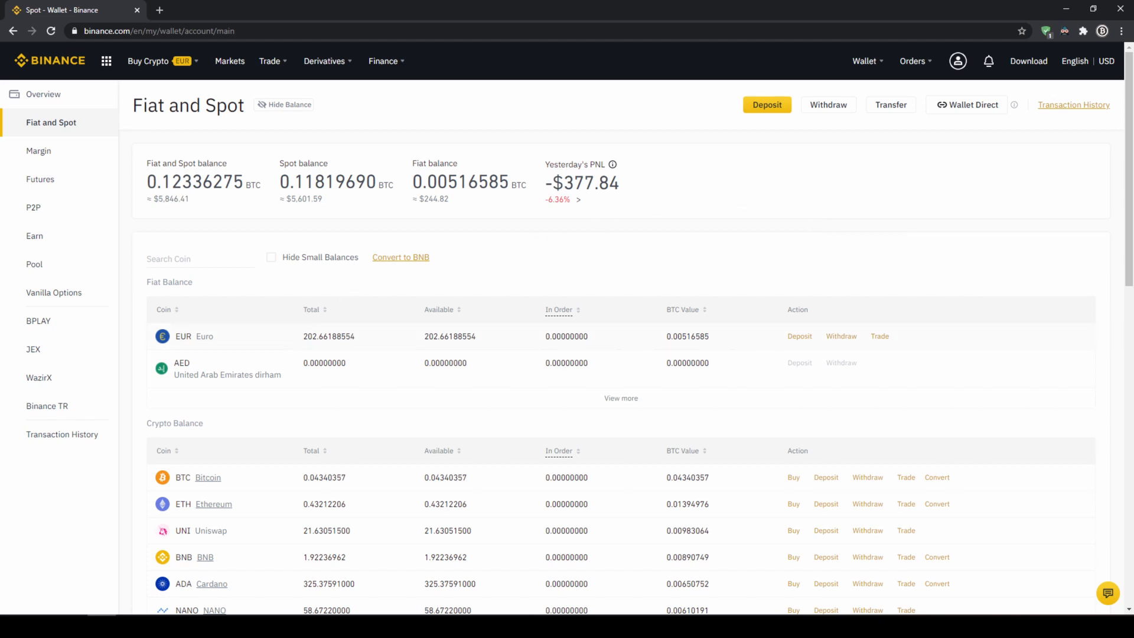
Open the crypto purchase form paid from the cash balance and look through the available payment currencies, keeping EUR
mouse_move(154, 68)
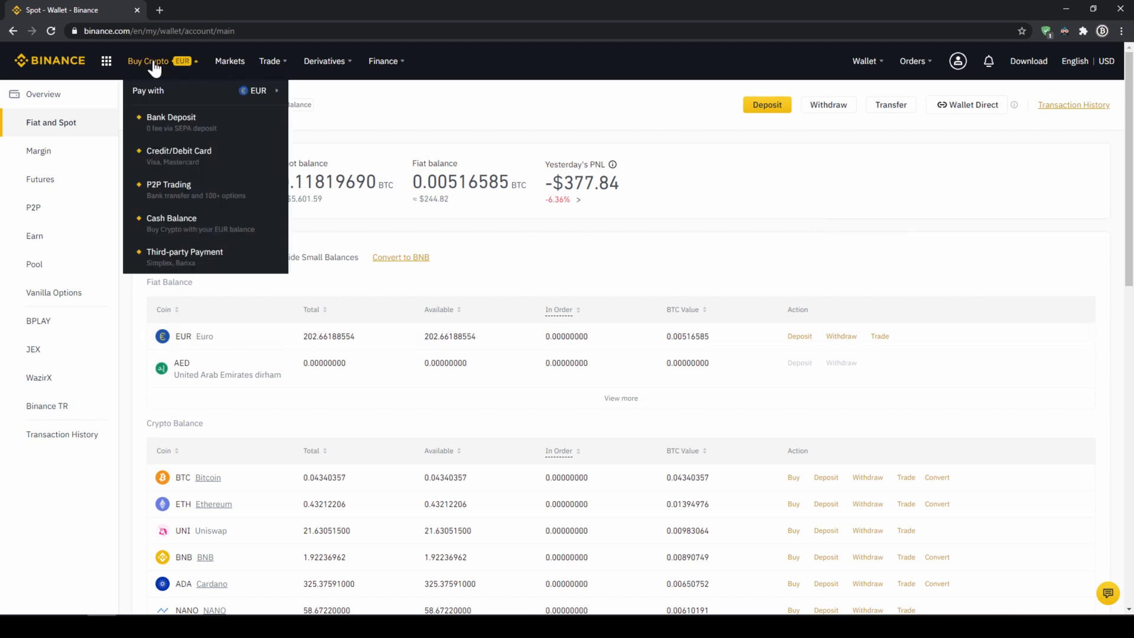
click(196, 223)
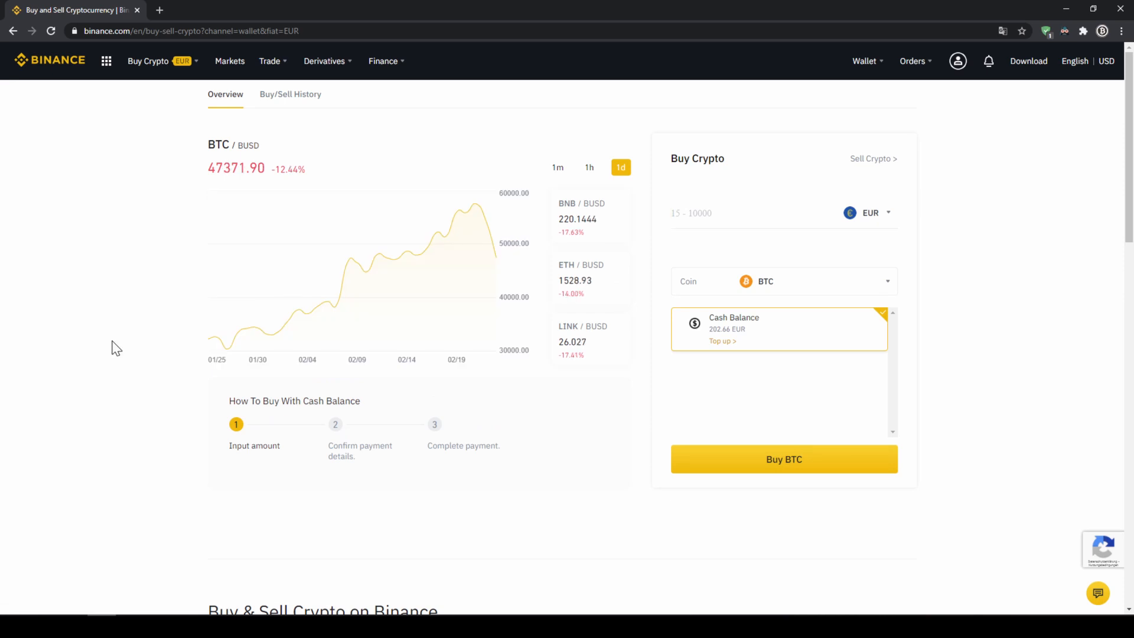
click(889, 216)
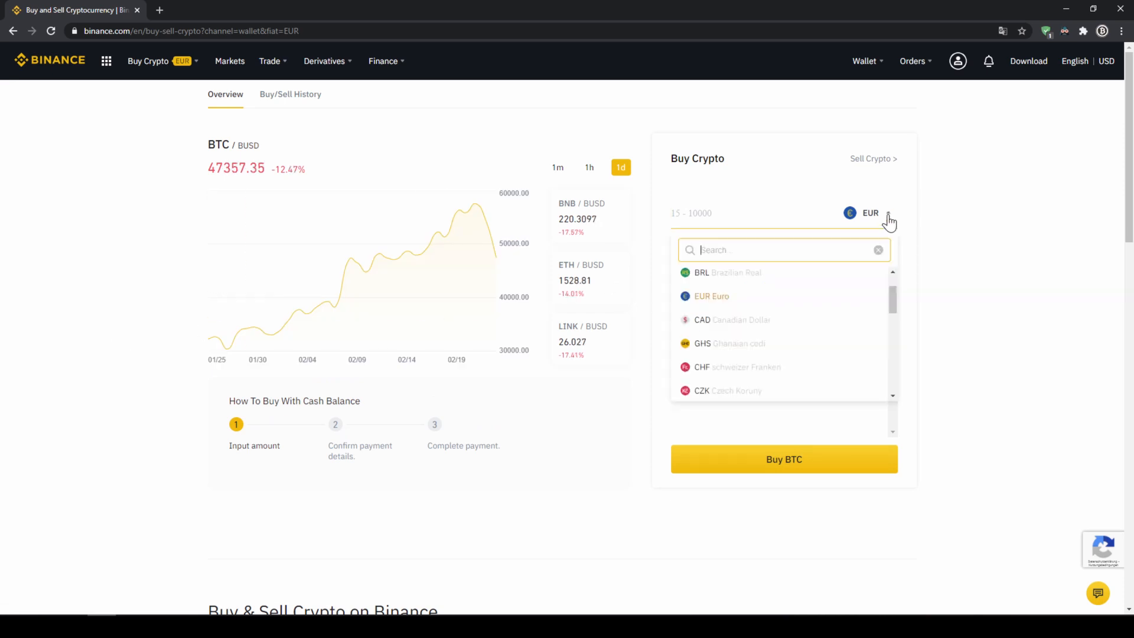
mouse_move(891, 290)
mouse_down()
mouse_move(891, 392)
mouse_move(891, 283)
mouse_up()
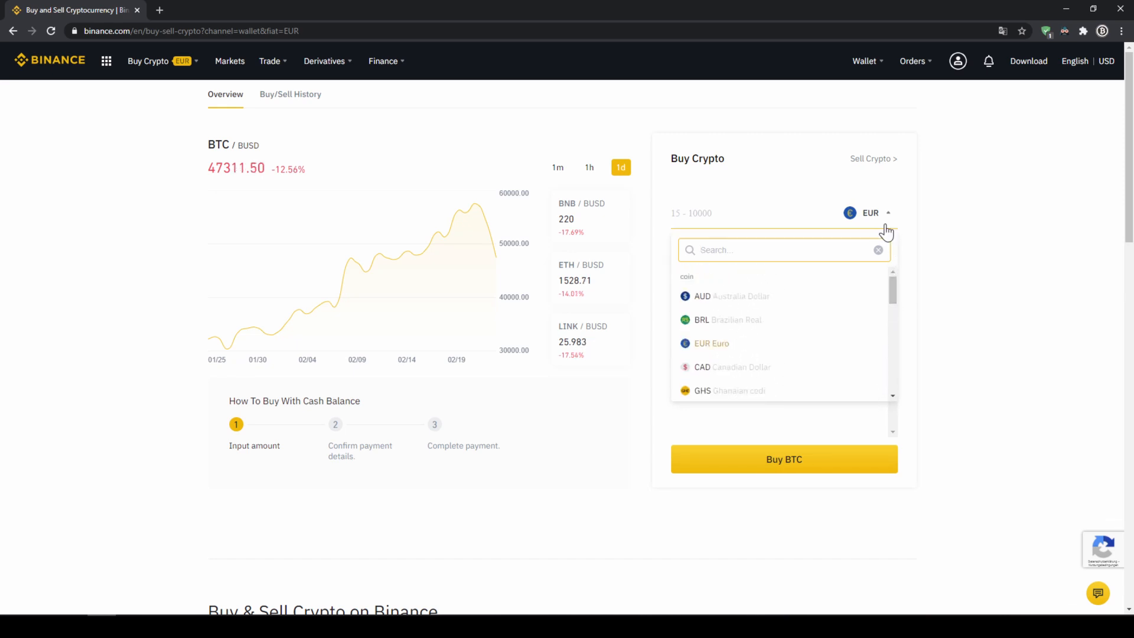
click(935, 204)
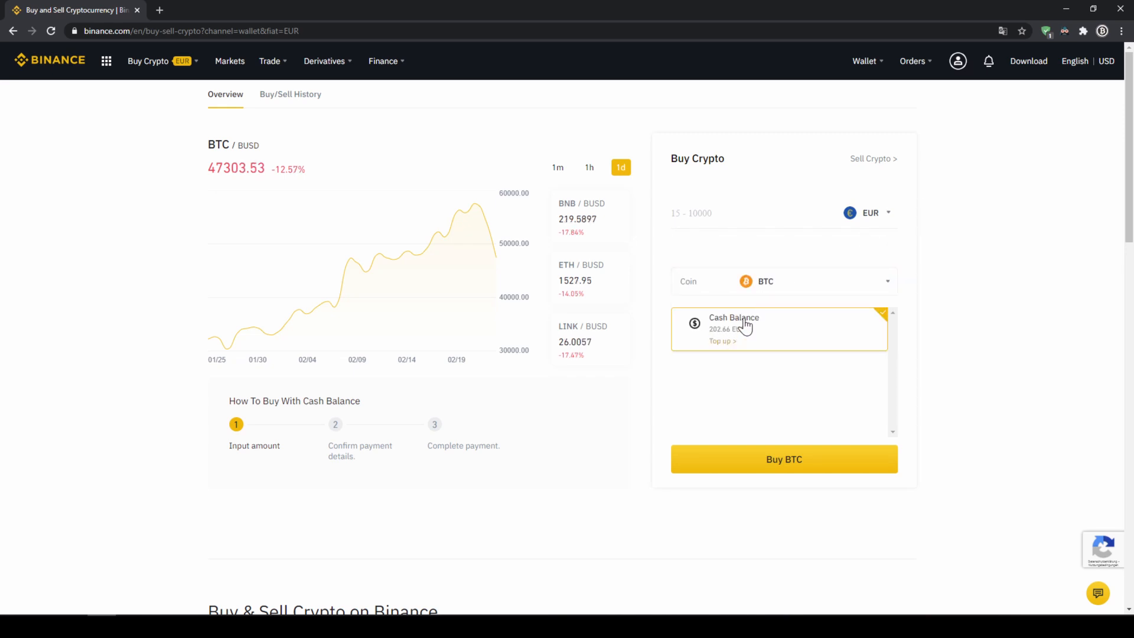
Choose USDT as the coin, set the amount to spend to 200 EUR, and submit the purchase for confirmation
click(761, 282)
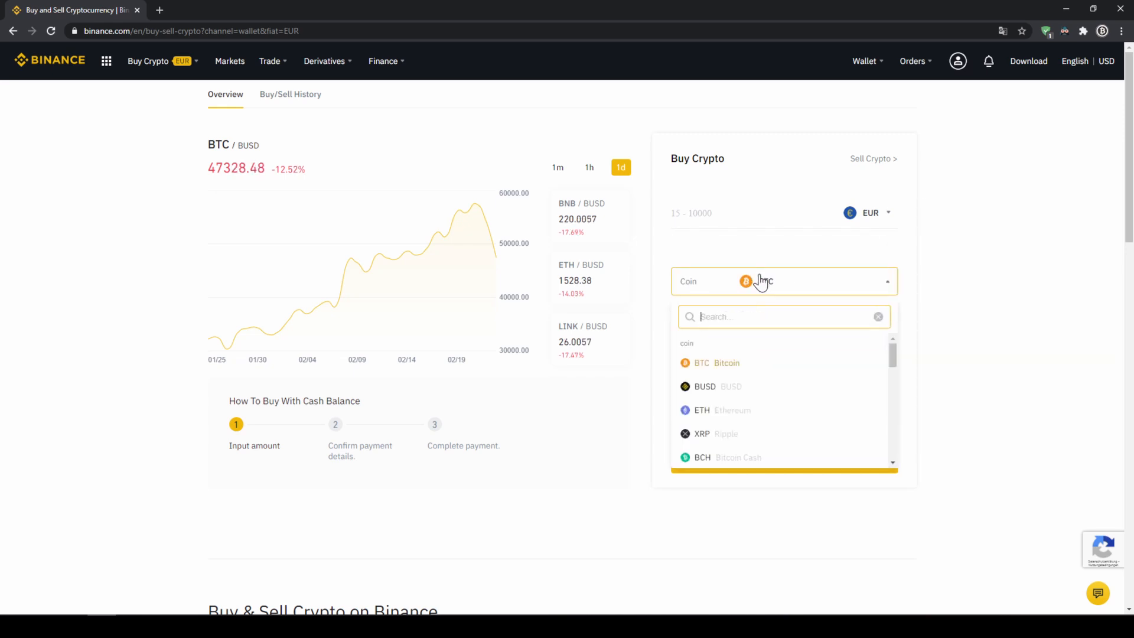
text(usdt)
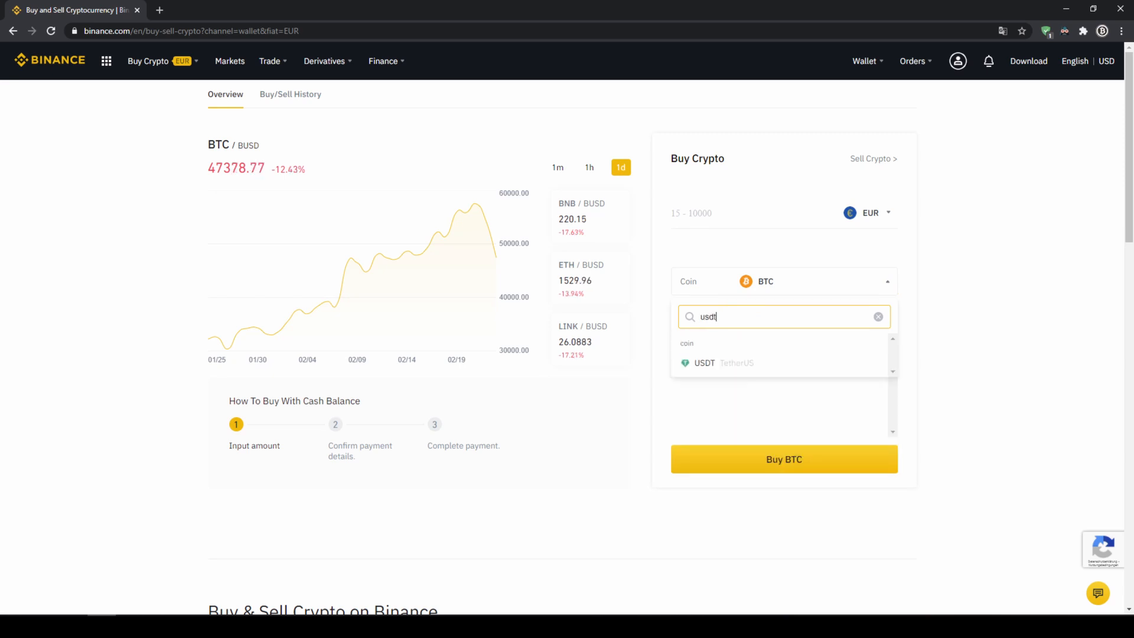
click(723, 364)
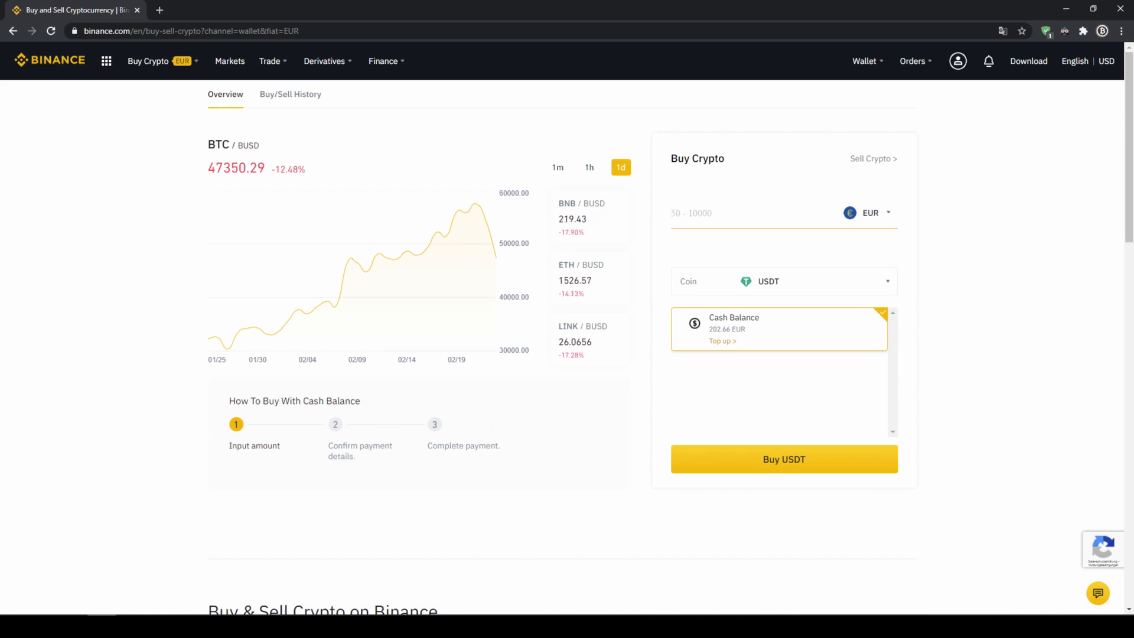
text(200)
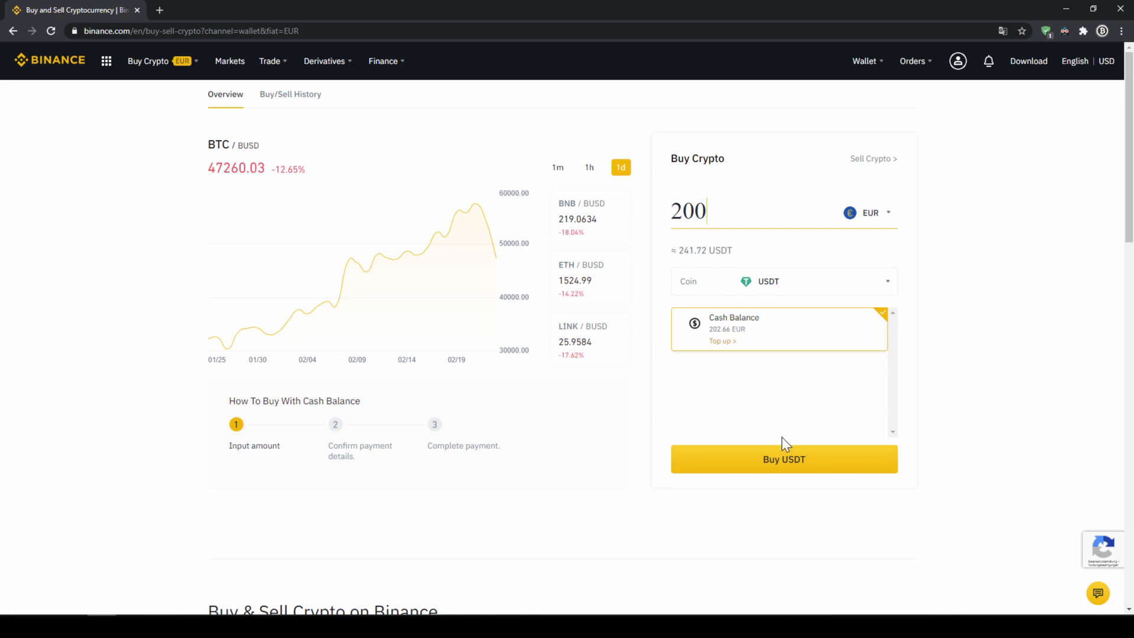
click(788, 463)
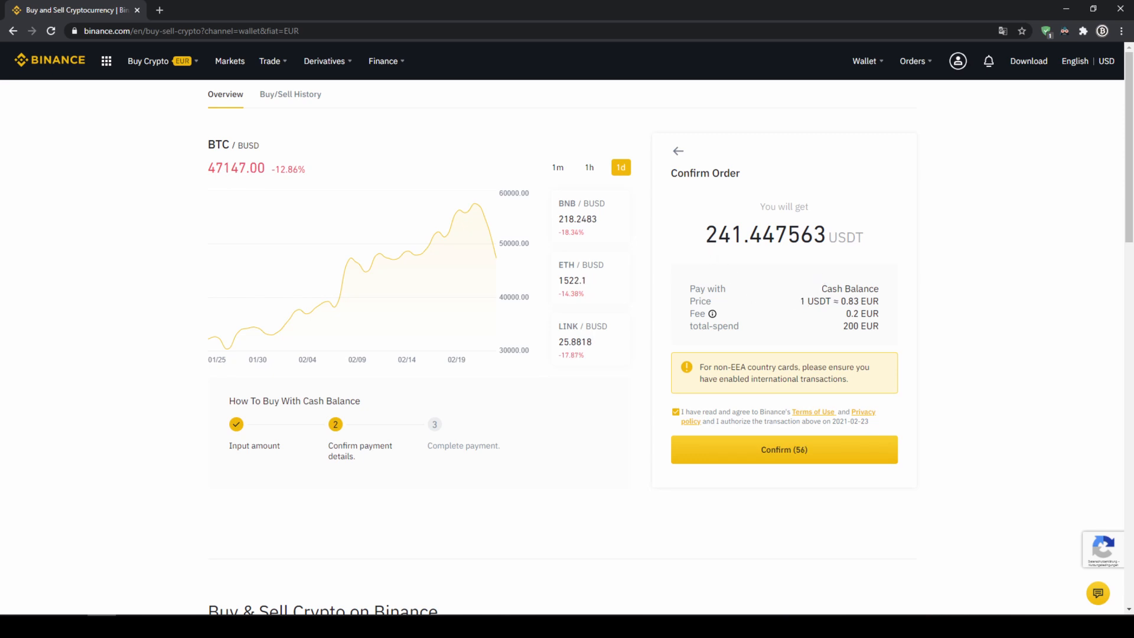
Examine the order confirmation for the USDT amount to receive, the price, the fee and the total spend
drag(707, 234, 744, 235)
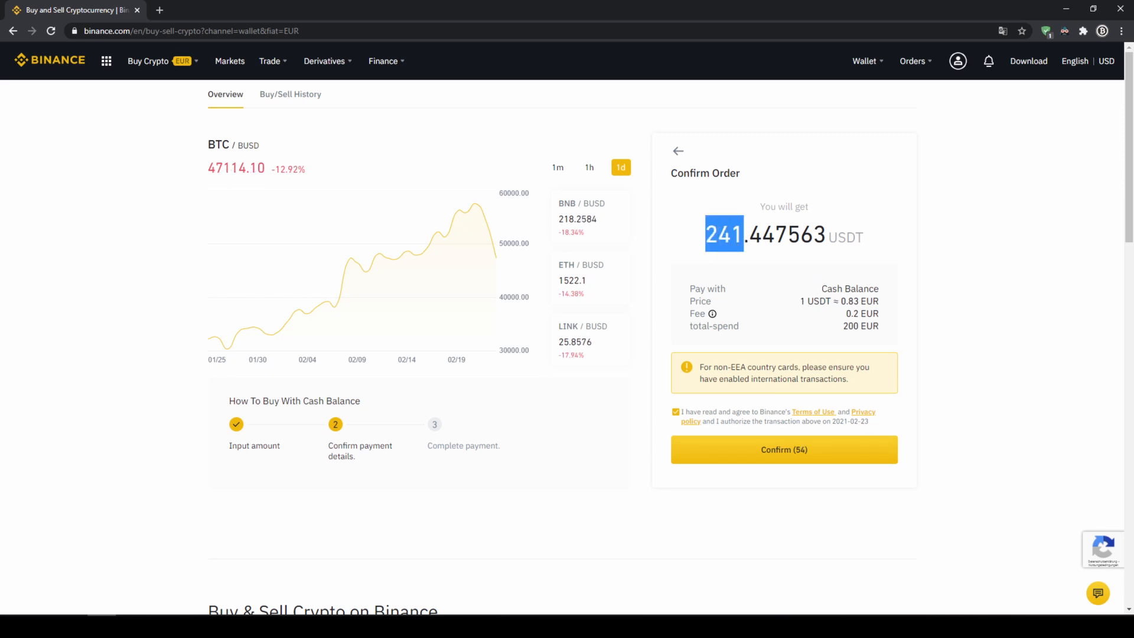
click(709, 239)
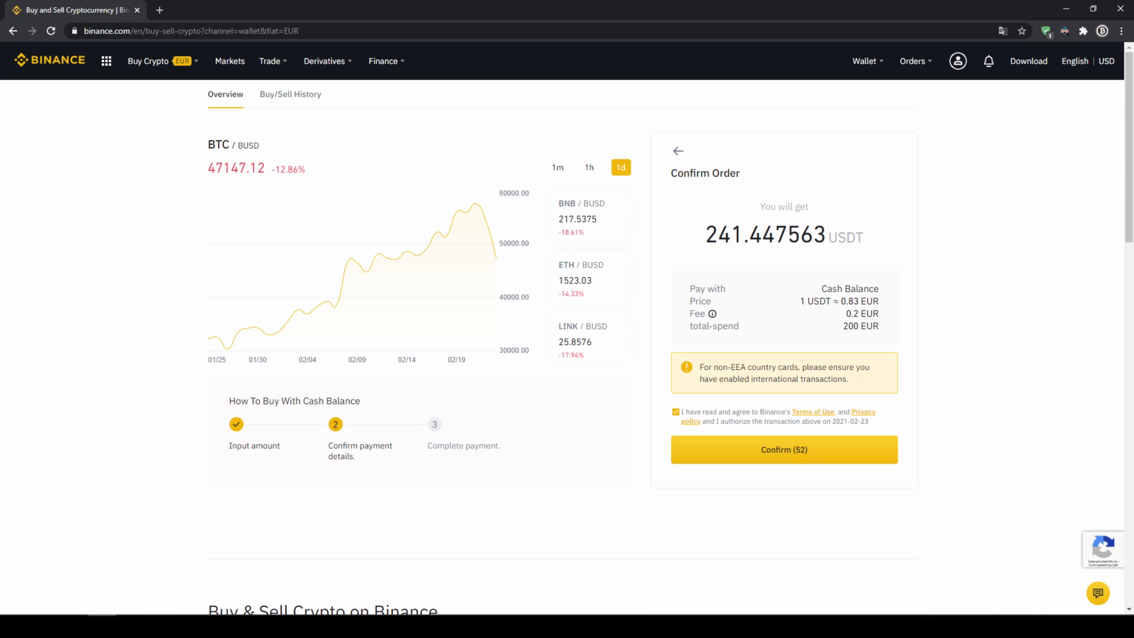
drag(707, 235, 744, 235)
click(753, 237)
drag(826, 302, 885, 331)
click(848, 327)
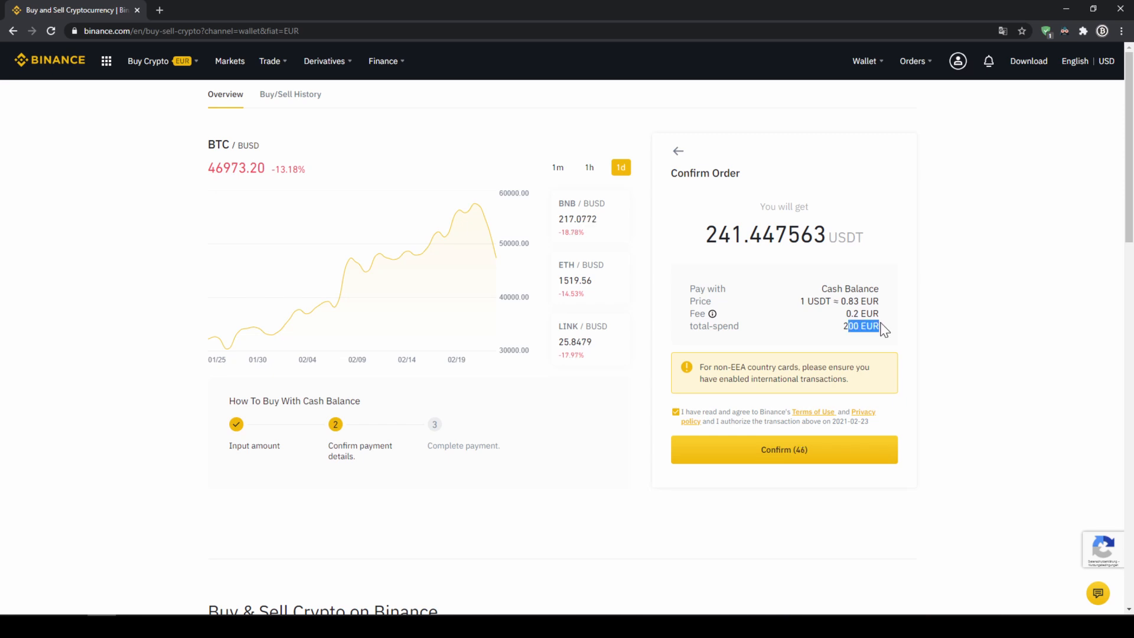
click(883, 330)
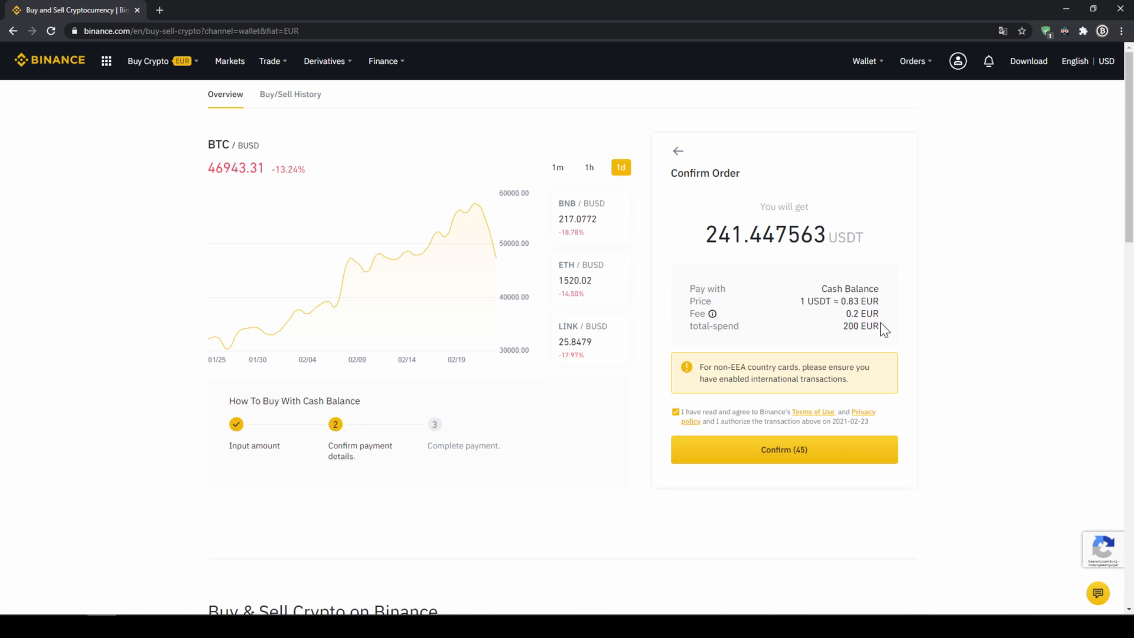
Confirm the USDT purchase and open the Spot Wallet from the completed order
click(813, 465)
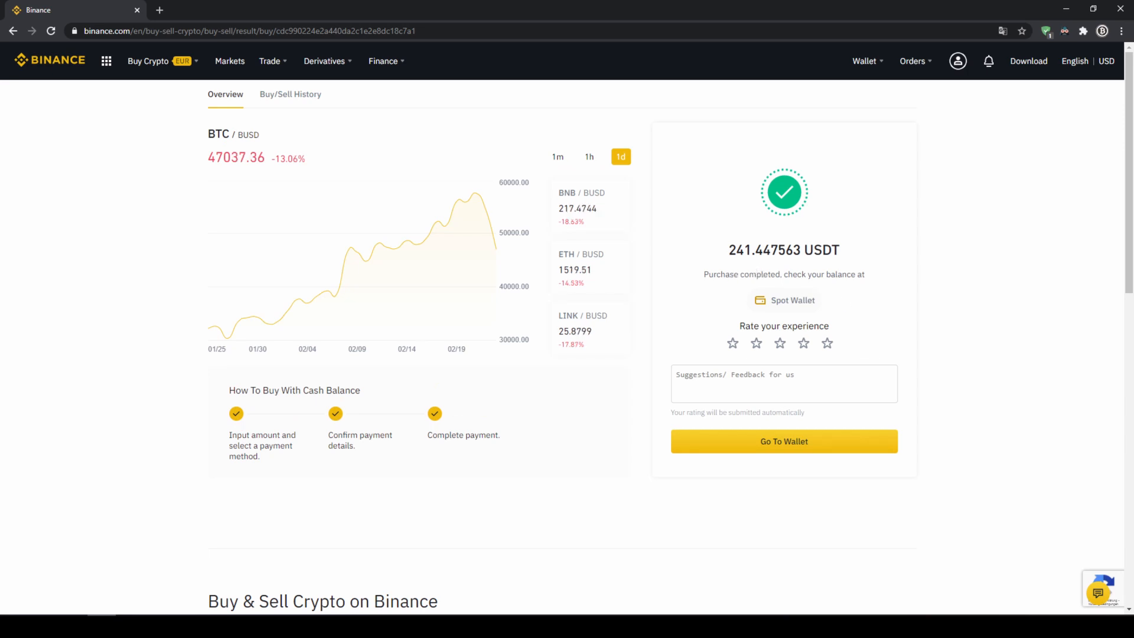
click(791, 306)
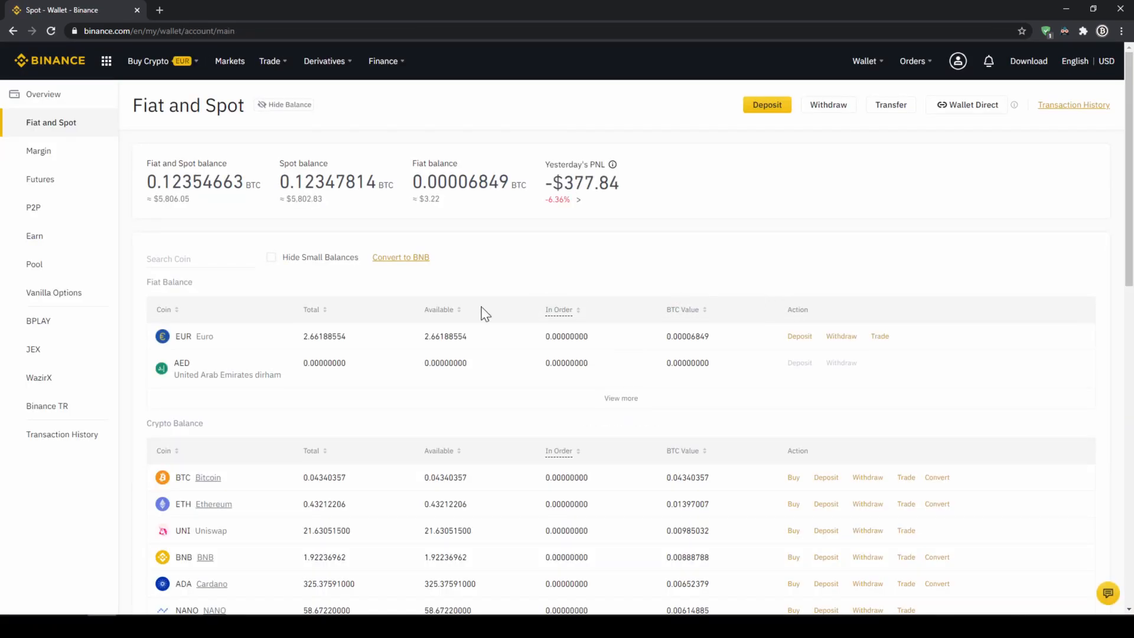
Check the EUR balance and the USDT balance in the Fiat and Spot wallet
drag(175, 337, 349, 353)
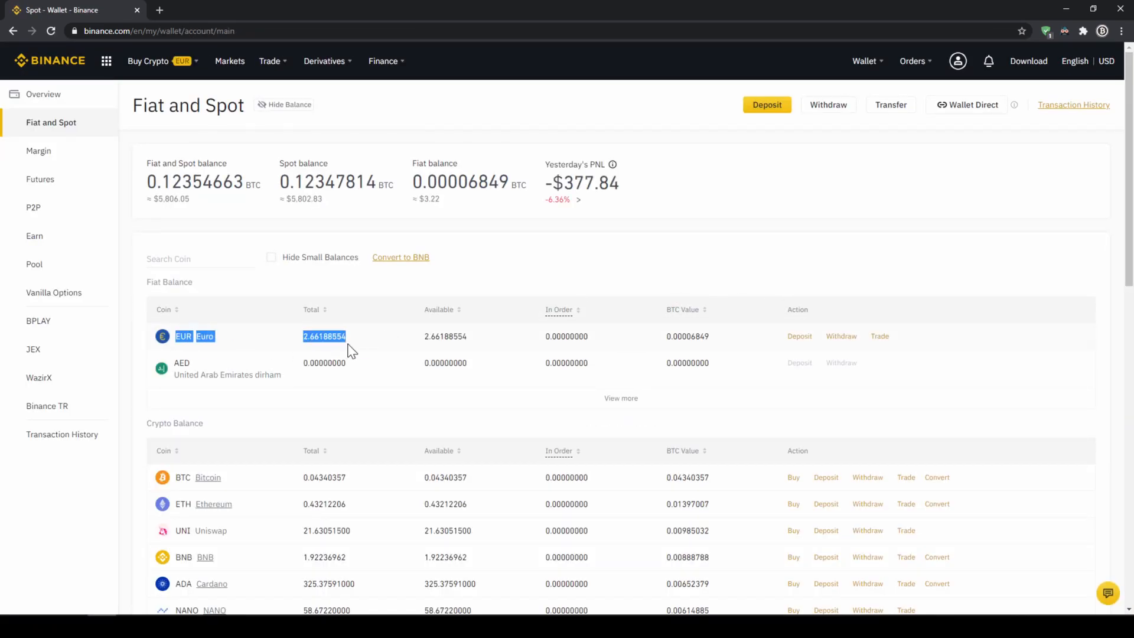
click(361, 345)
scroll(362, 345, down, 4)
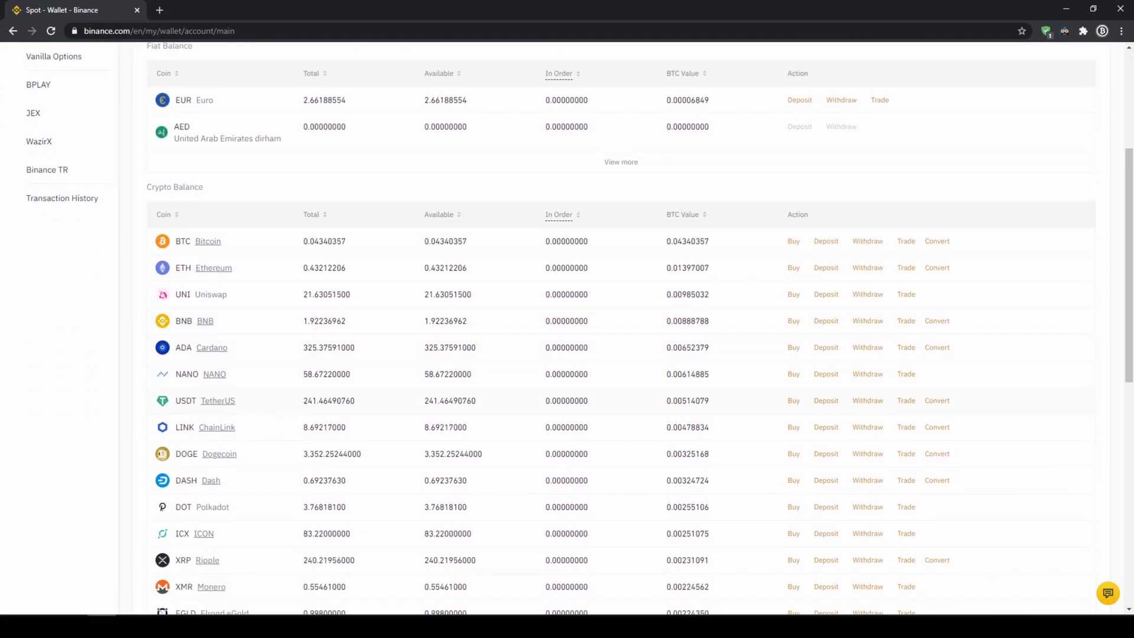
drag(301, 402, 371, 407)
click(392, 411)
scroll(390, 410, up, 4)
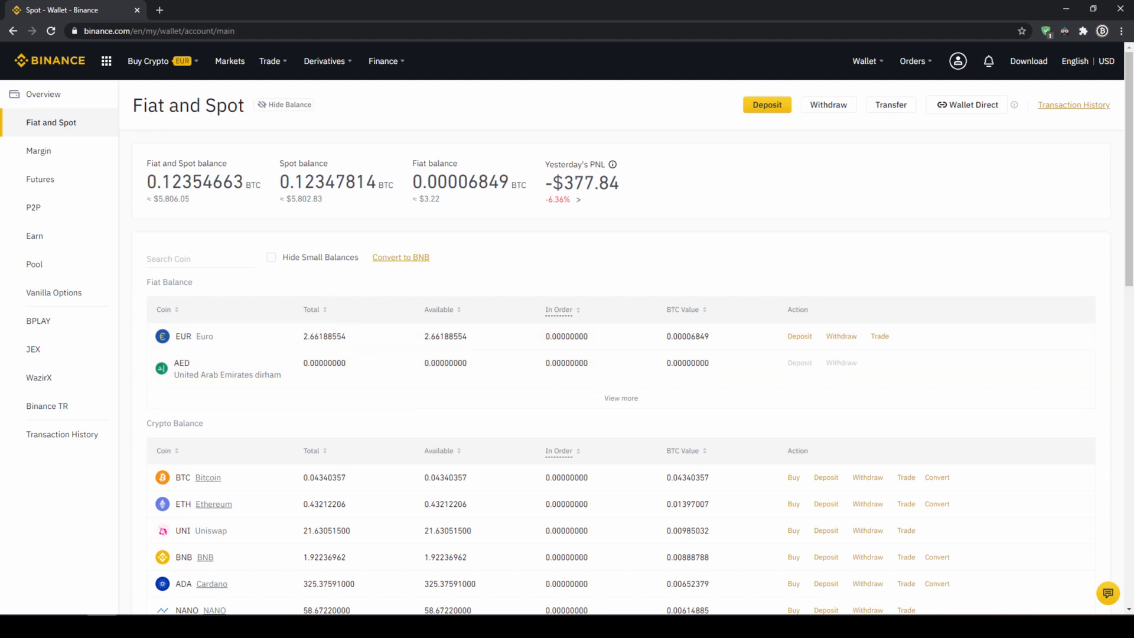
Open the crypto purchase form paid by credit/debit card and look through the available payment currencies, keeping EUR
mouse_move(153, 68)
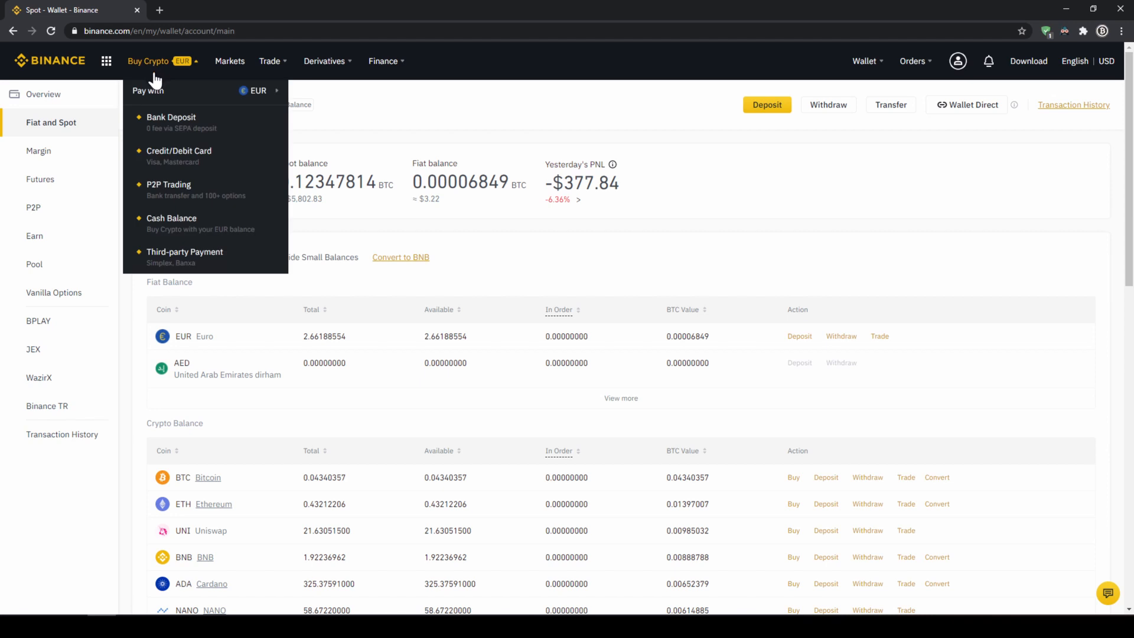
click(171, 161)
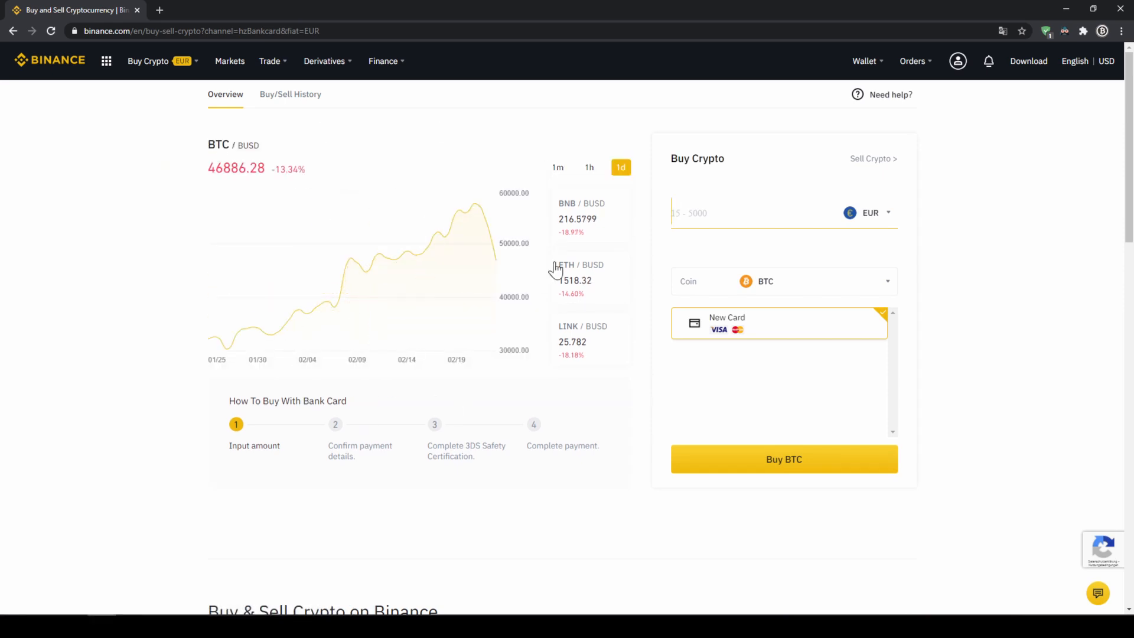
click(884, 216)
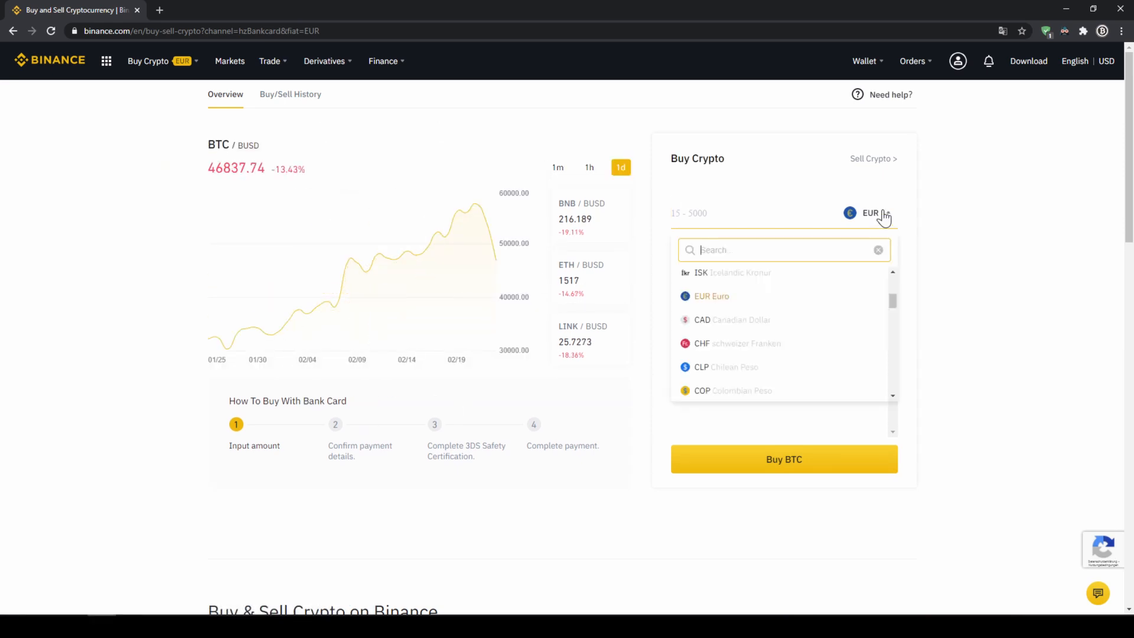
scroll(895, 313, down, 1)
scroll(895, 322, down, 4)
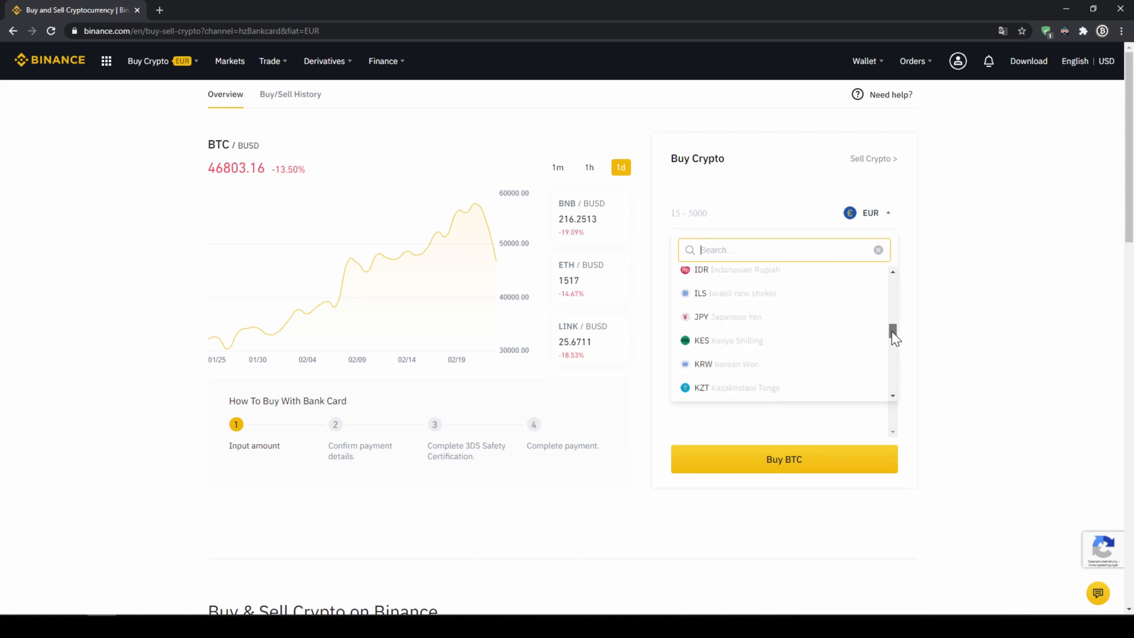
drag(894, 328, 892, 299)
click(936, 253)
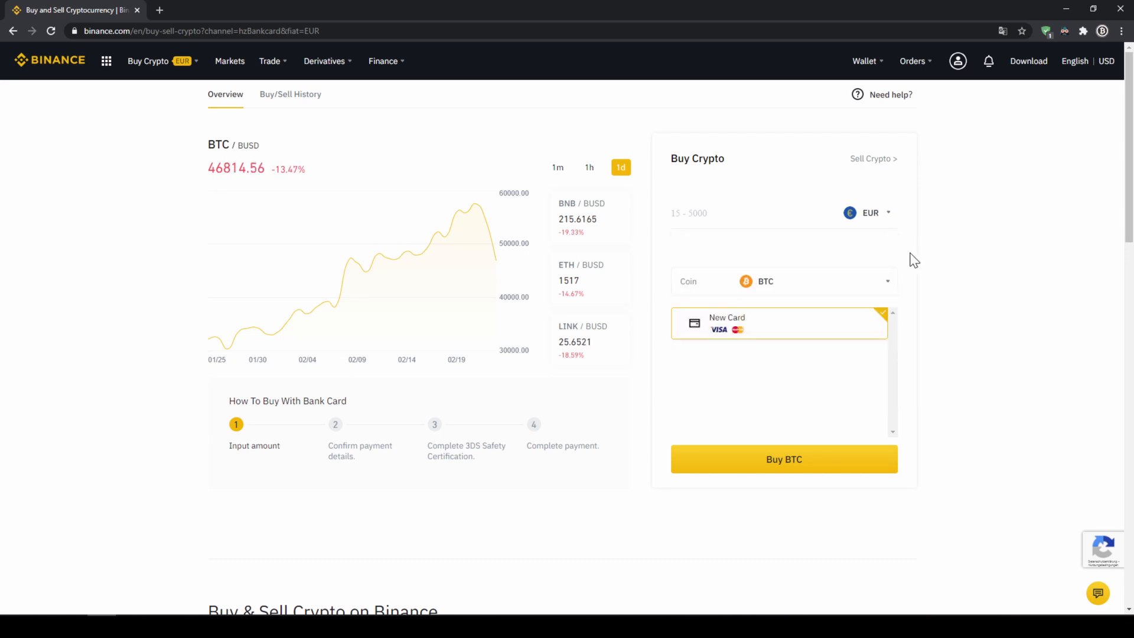
Choose USDT as the coin, set the card payment to 500 EUR, check the estimated USDT amount, and submit the purchase
click(826, 290)
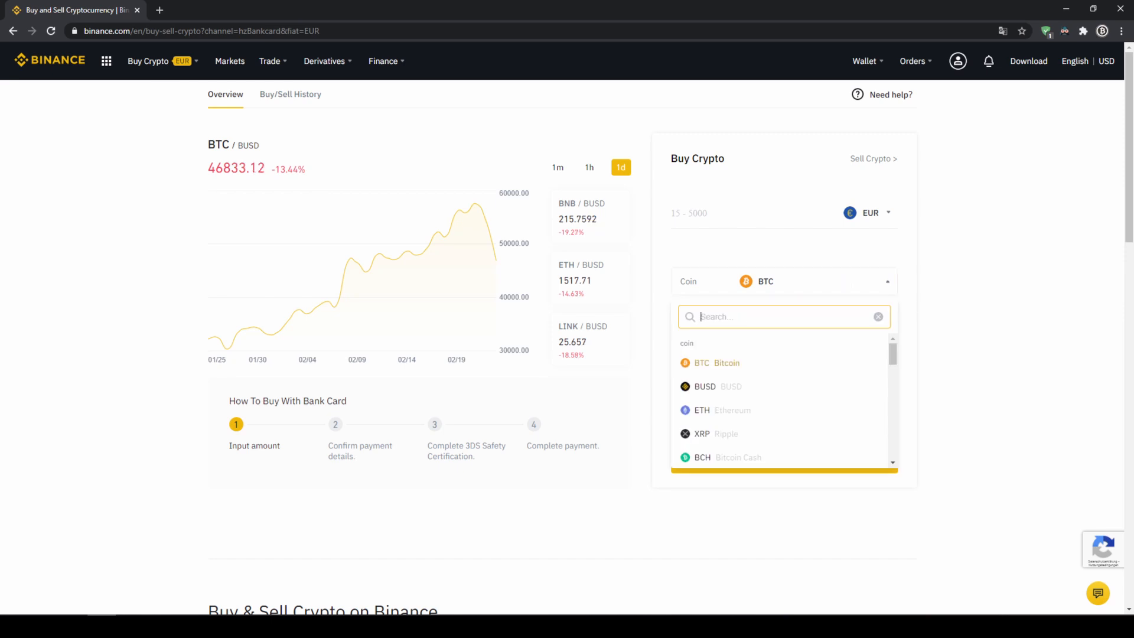
text(usdt)
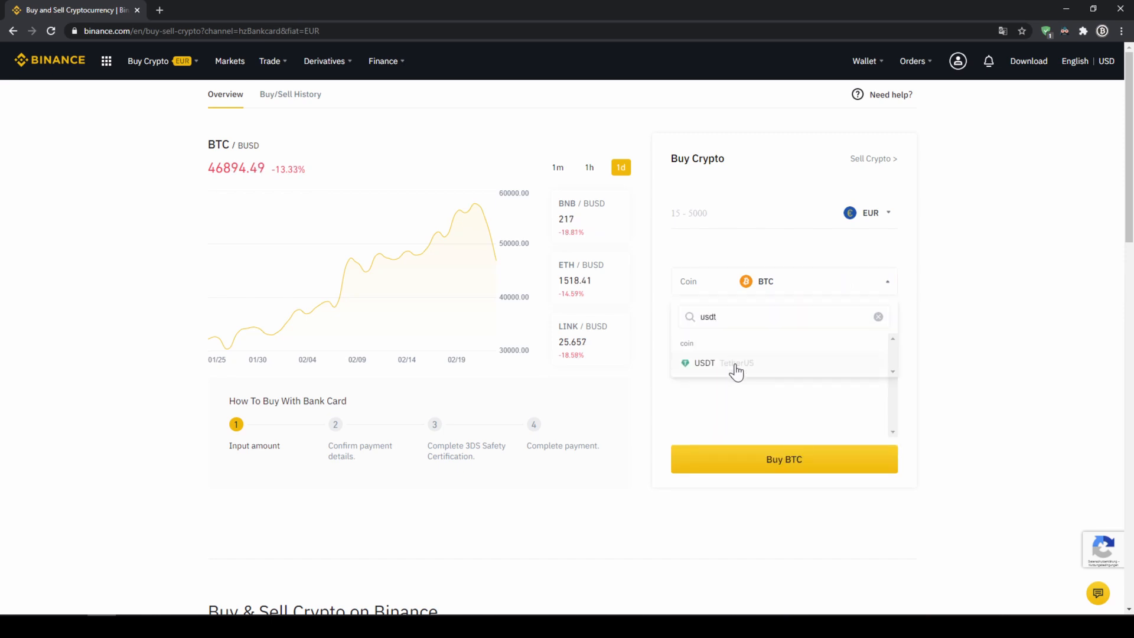
click(736, 366)
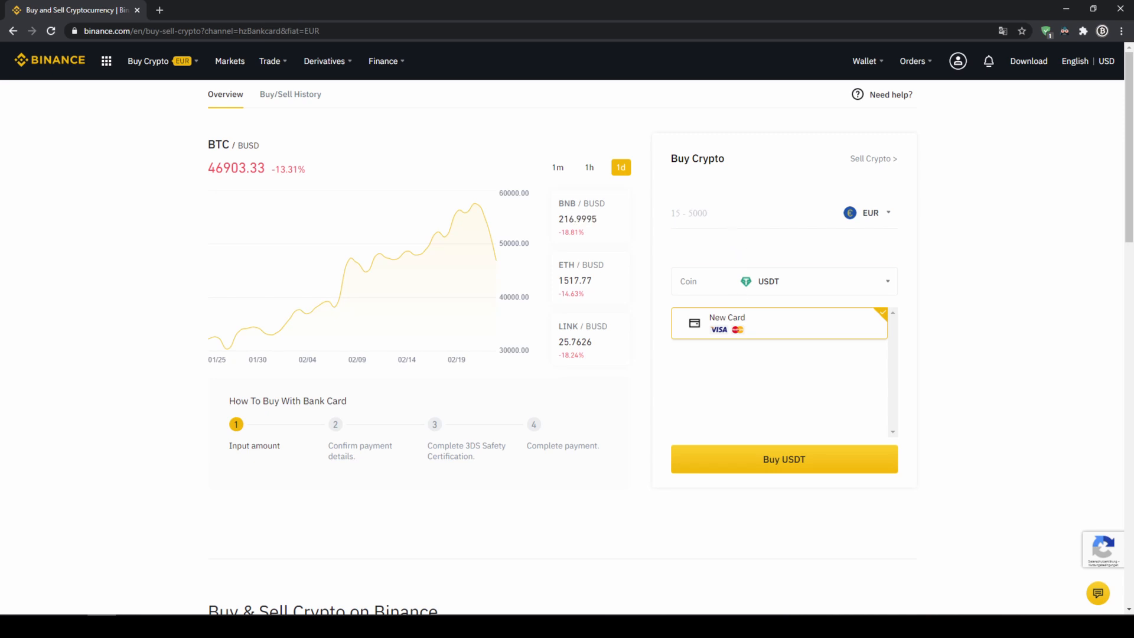
click(742, 214)
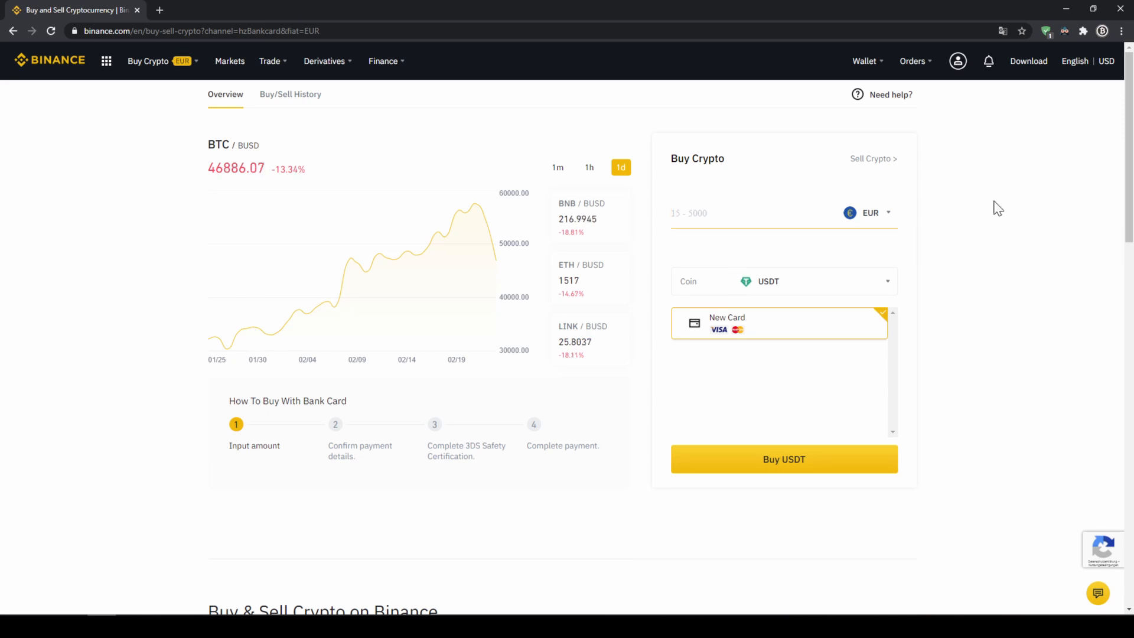
text(500)
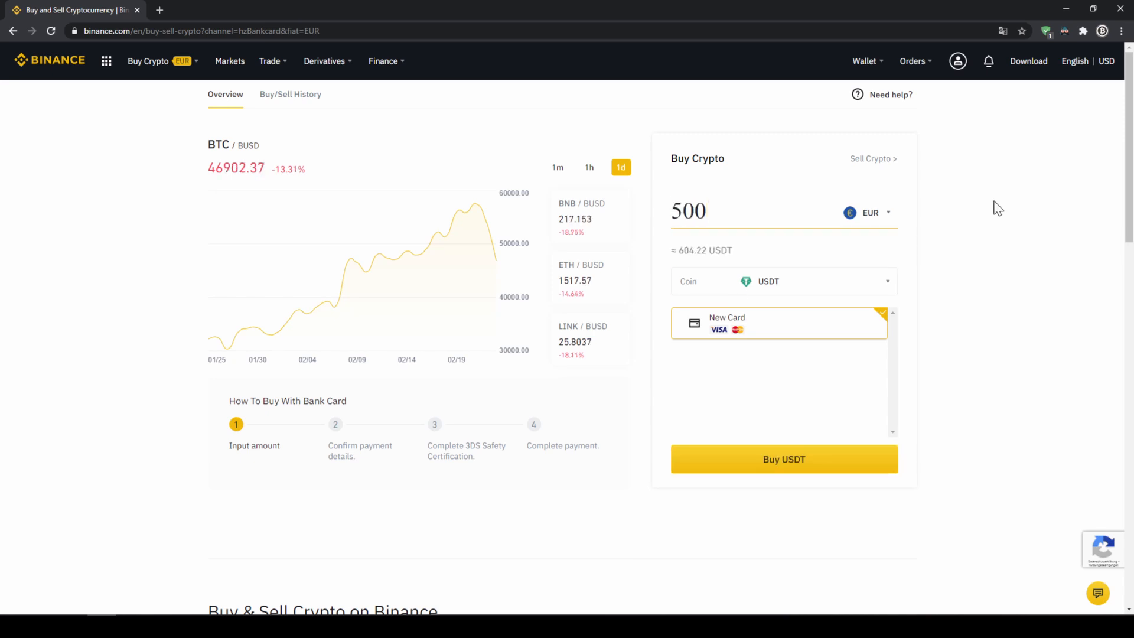
click(842, 251)
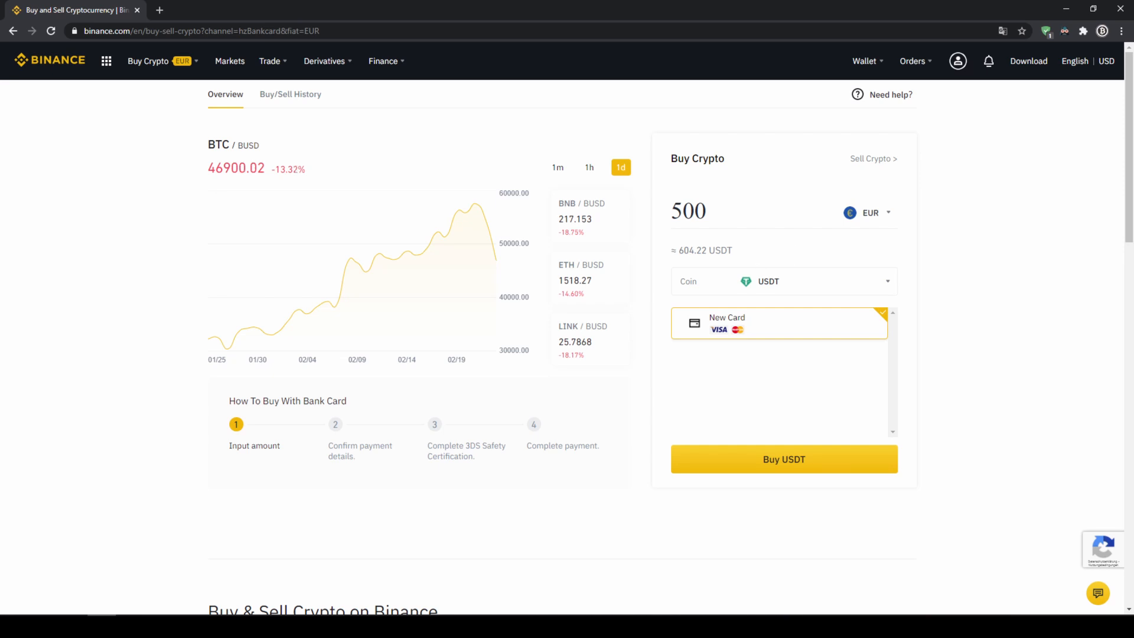
drag(678, 251, 728, 251)
click(744, 255)
click(830, 467)
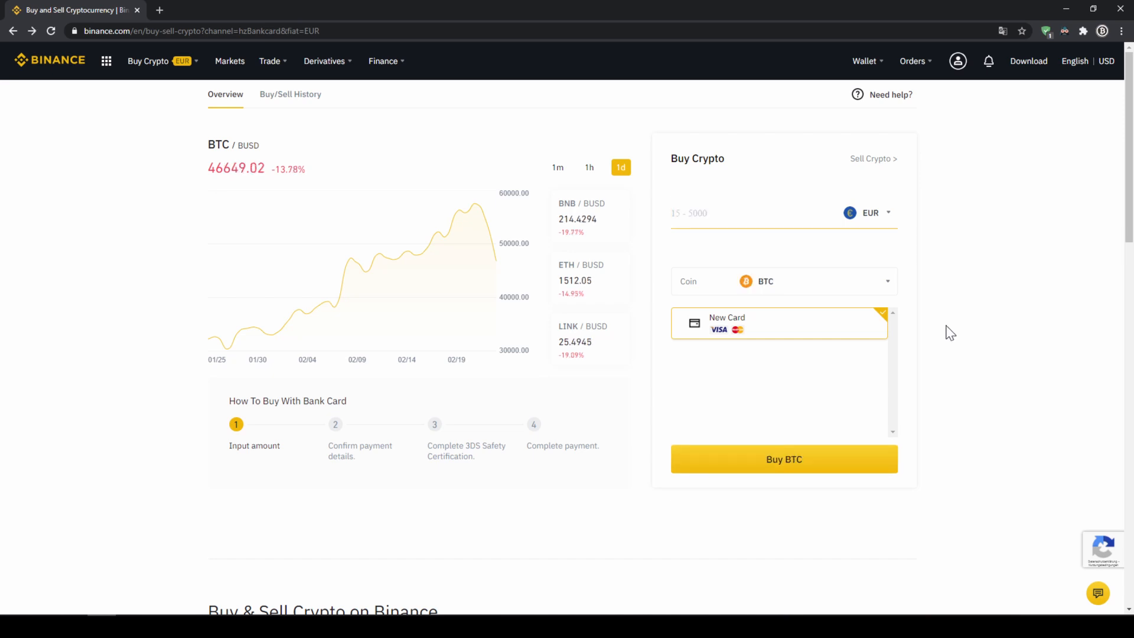
Open the Fiat and Spot wallet and check the USDT balance among the crypto holdings
mouse_move(860, 70)
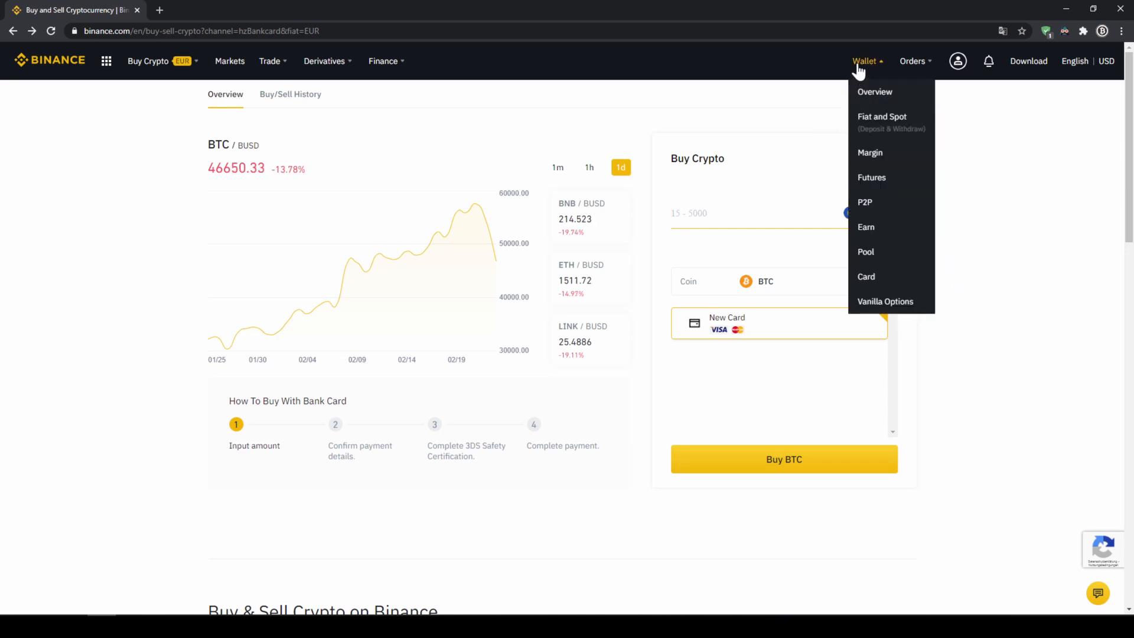
click(883, 125)
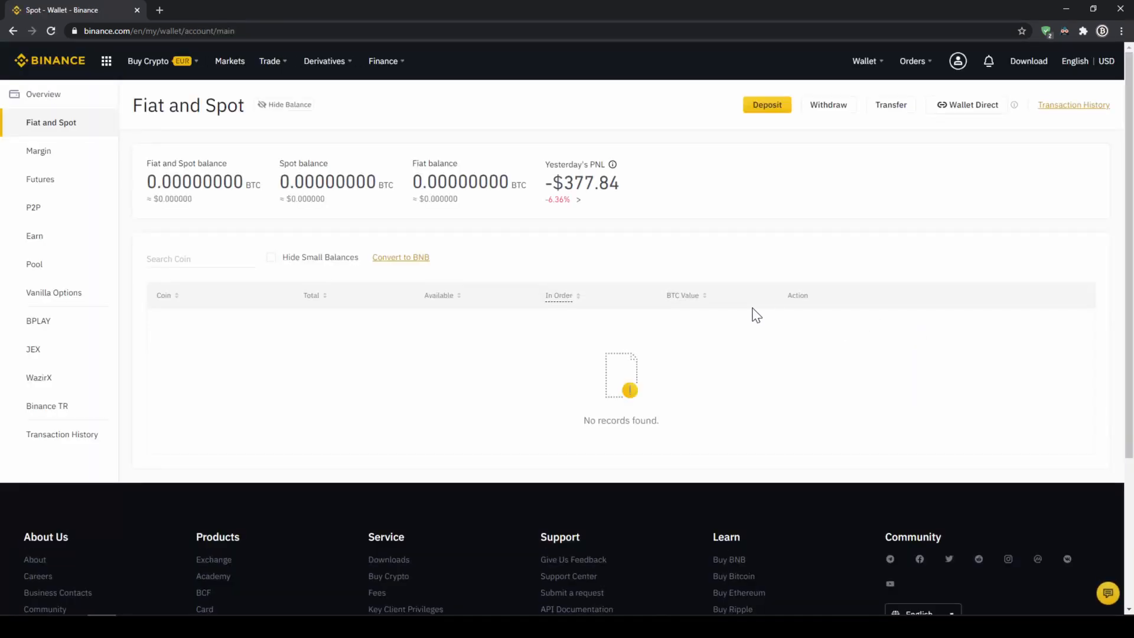
scroll(359, 337, down, 4)
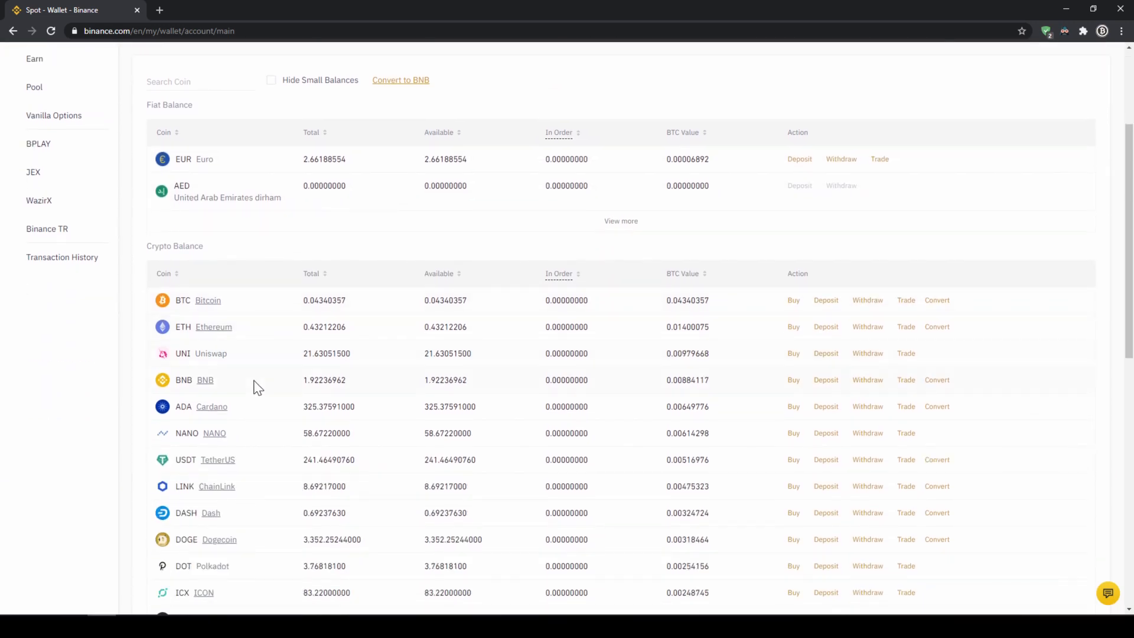
drag(312, 400, 380, 405)
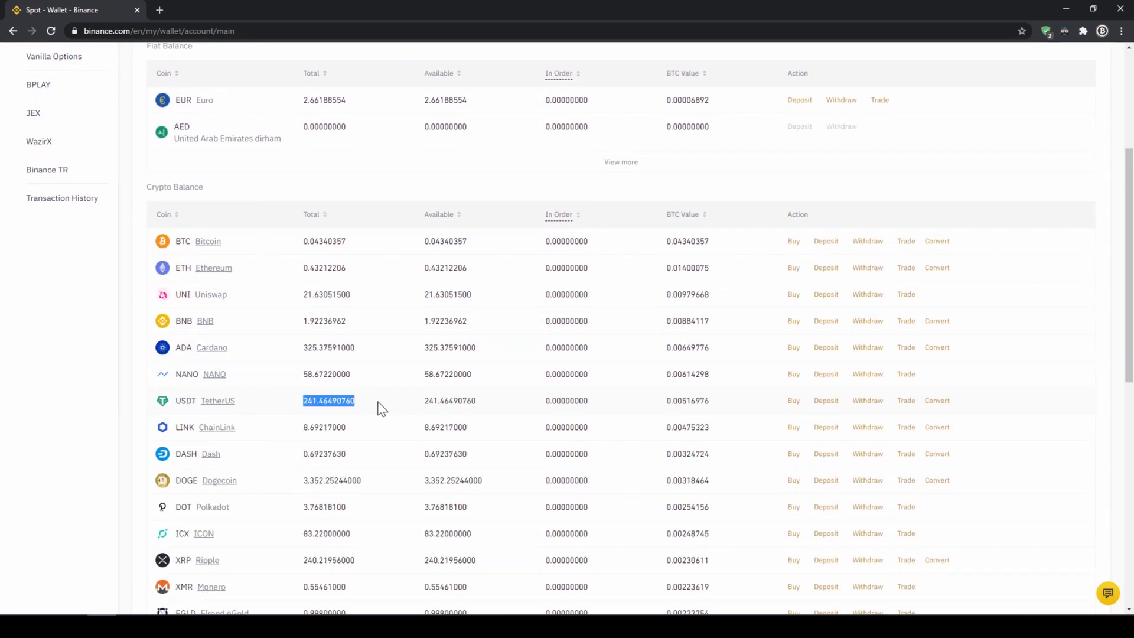
click(366, 407)
scroll(366, 406, up, 4)
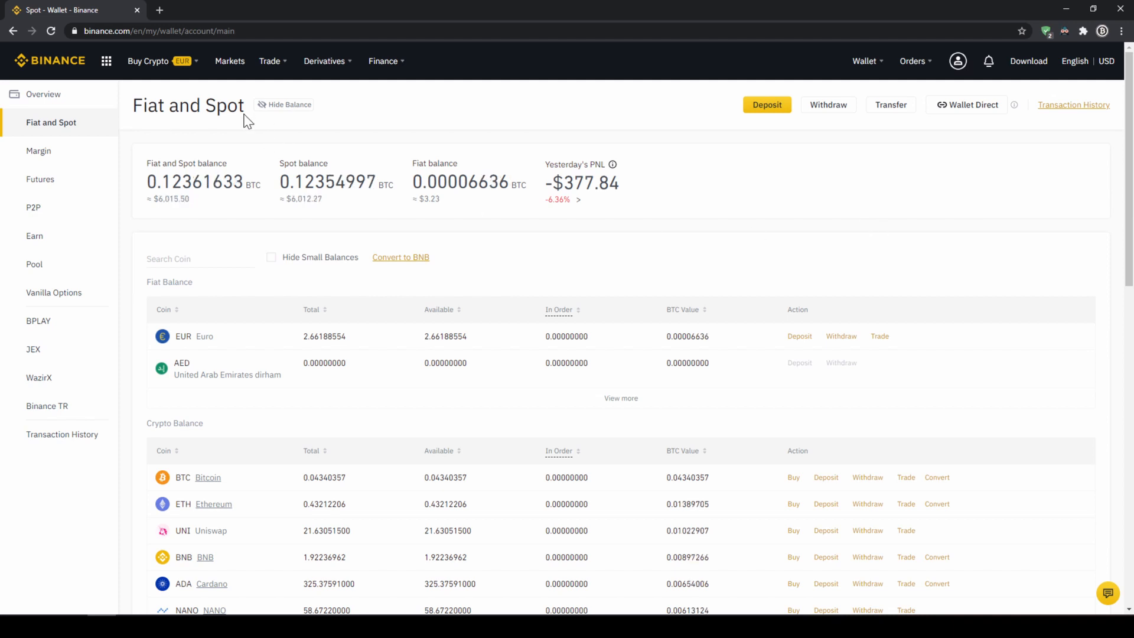
Browse the spot markets, find the TRX/USDT pair among the fiat markets, and open its trading page
click(231, 64)
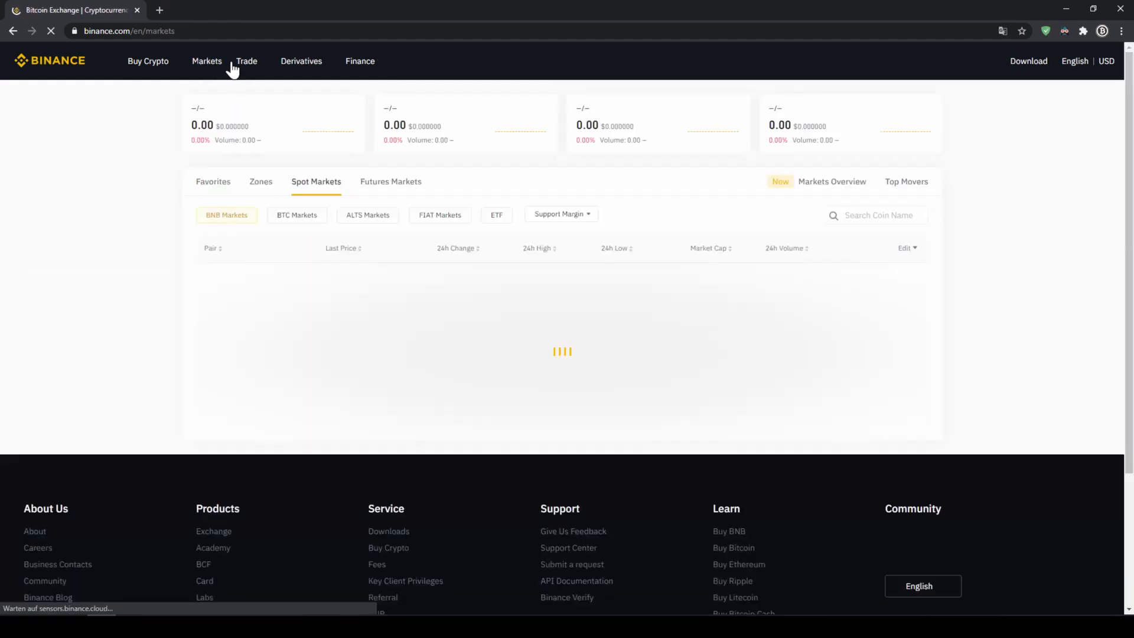
scroll(178, 224, down, 13)
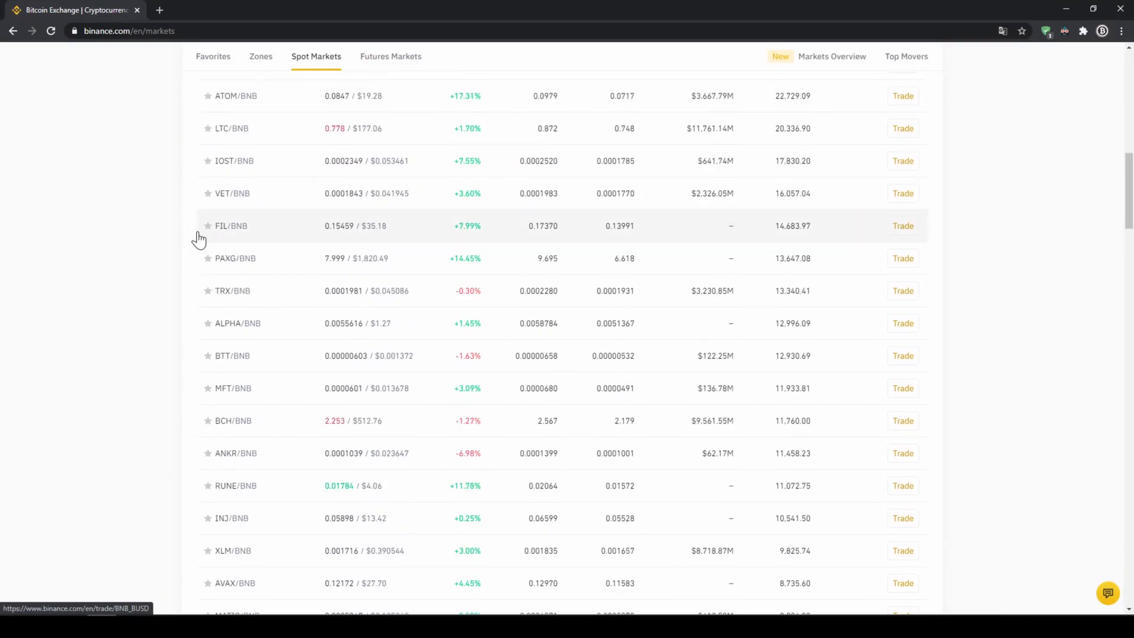
scroll(201, 239, up, 9)
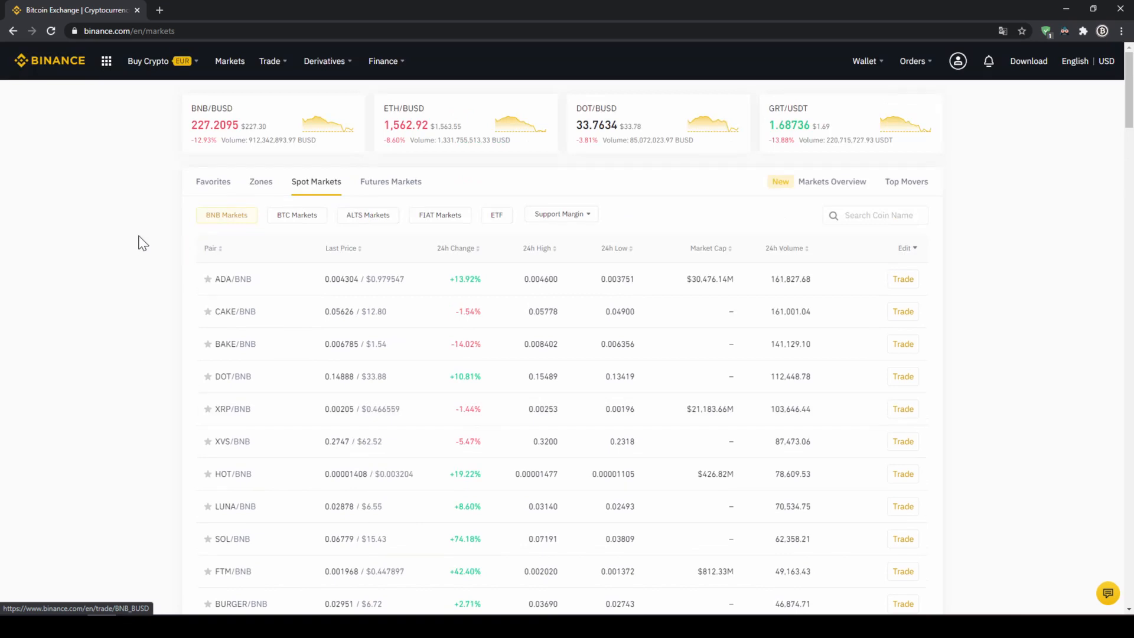
click(460, 219)
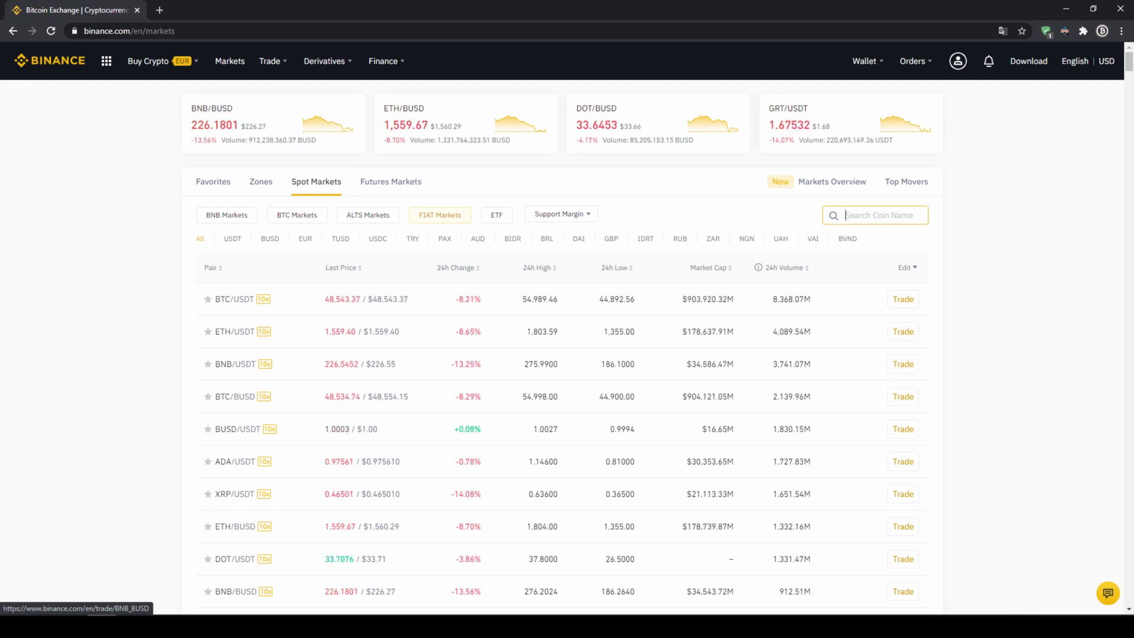
text(TRX)
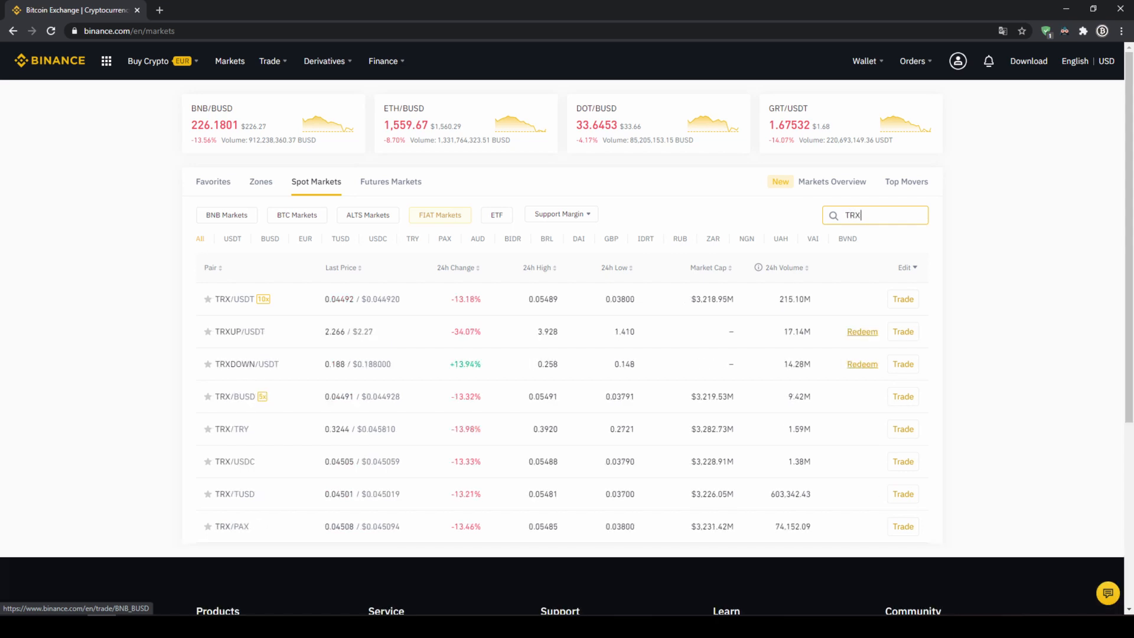
text(USDT)
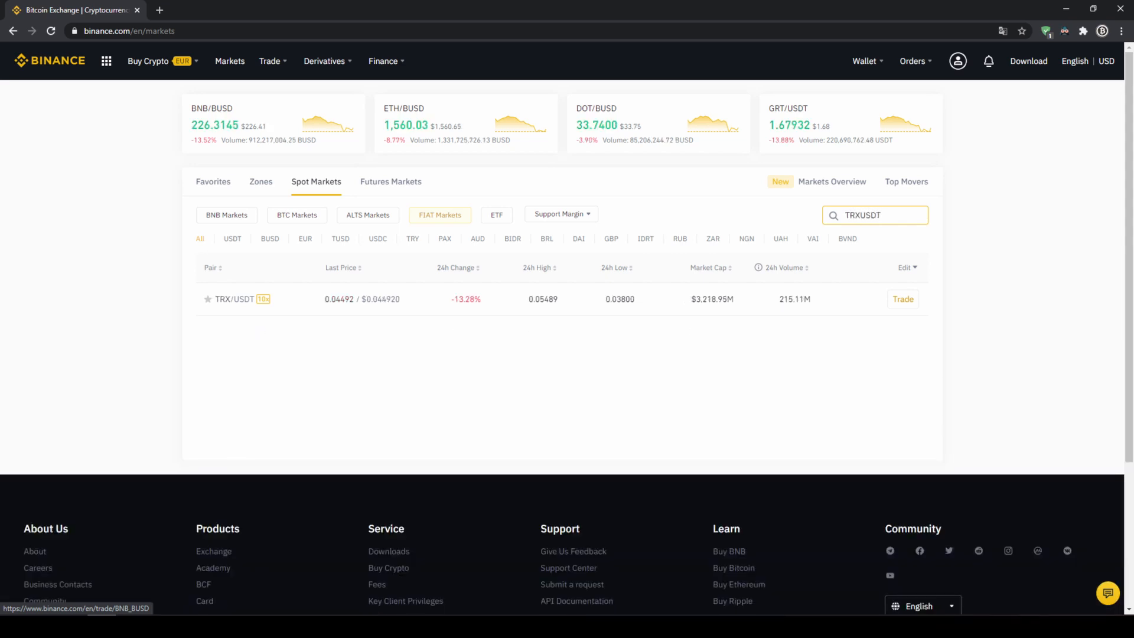
click(333, 314)
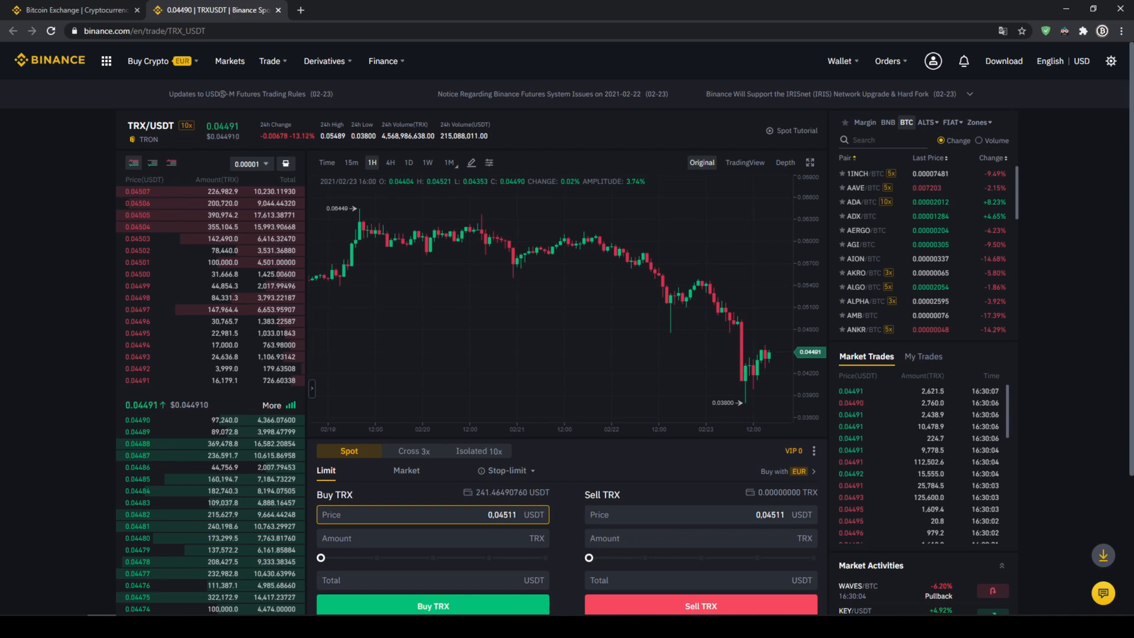
Set up a spot market order to buy TRX with 100% of the available USDT balance
click(407, 472)
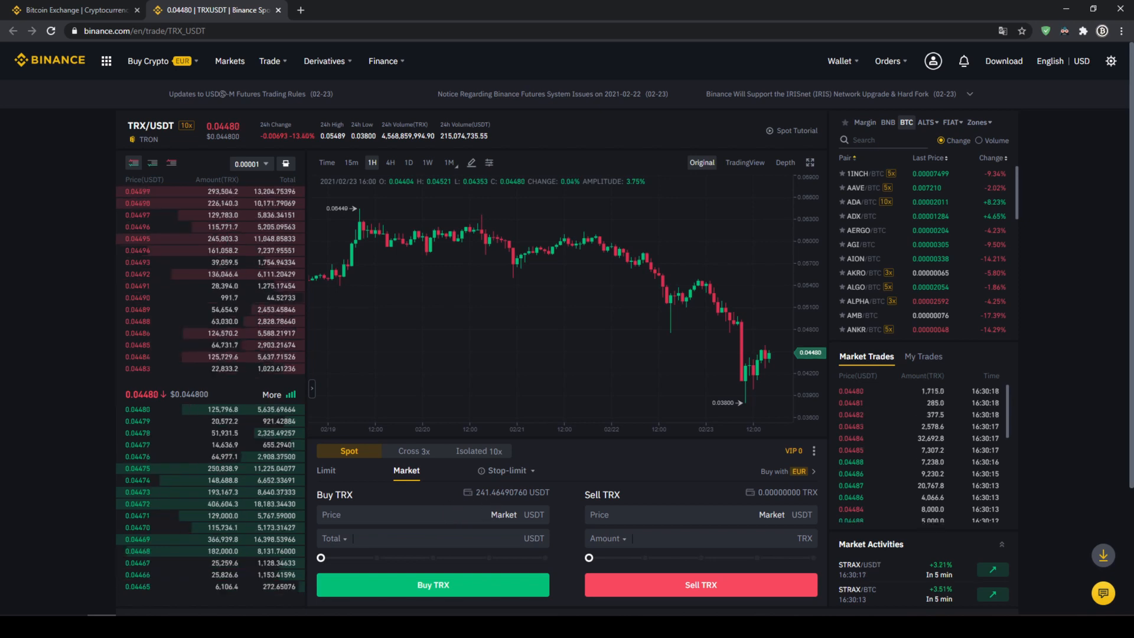
drag(476, 492, 539, 492)
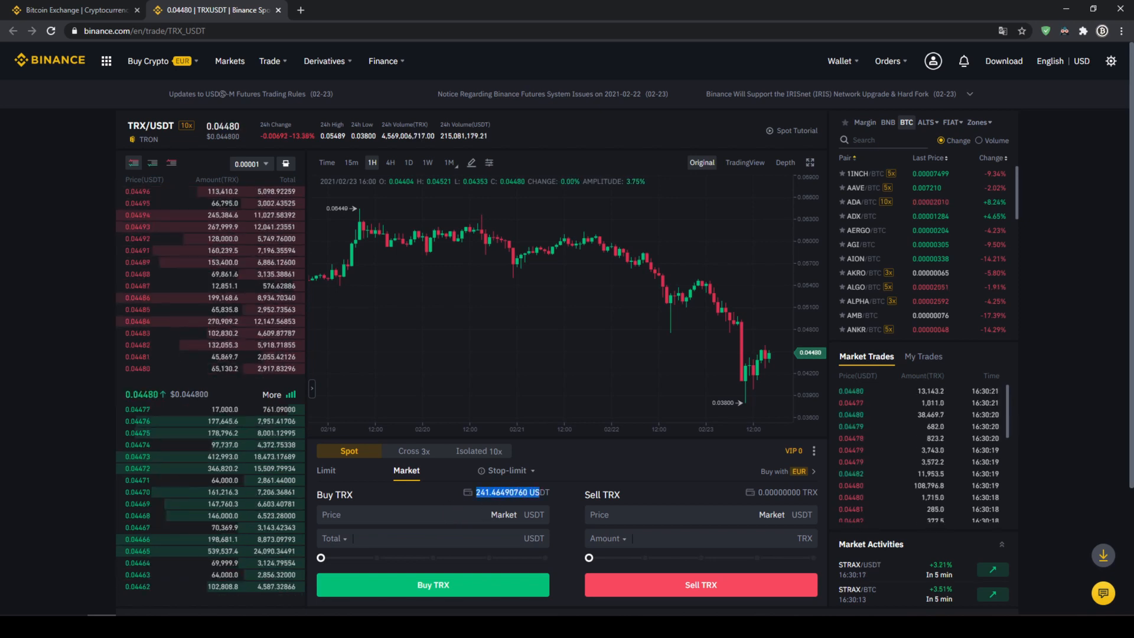
click(338, 559)
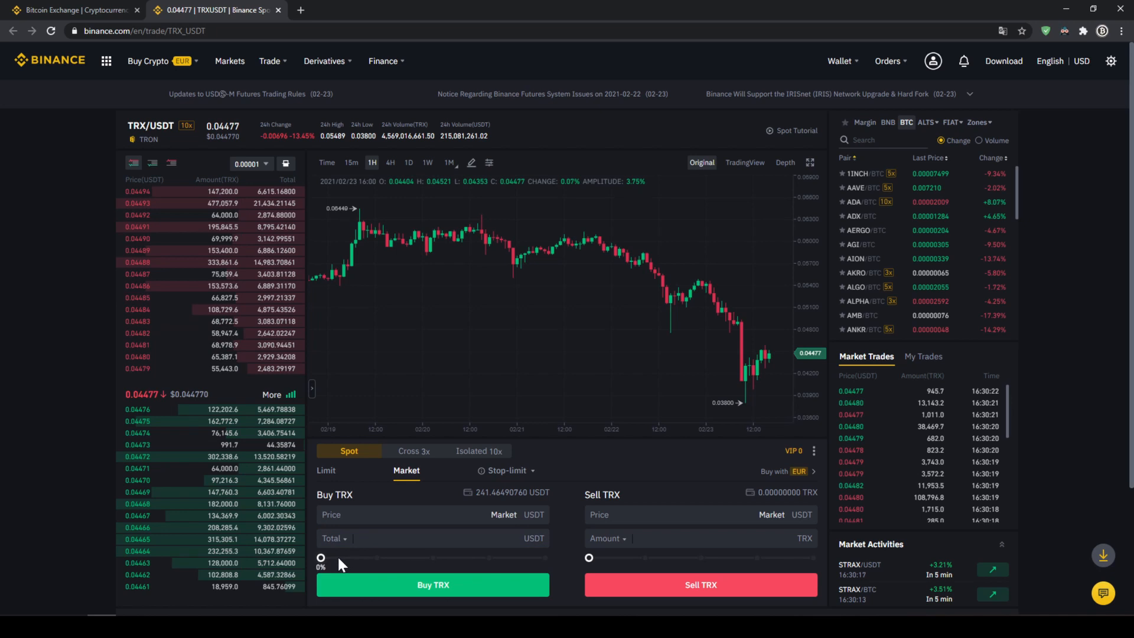
drag(322, 557, 546, 557)
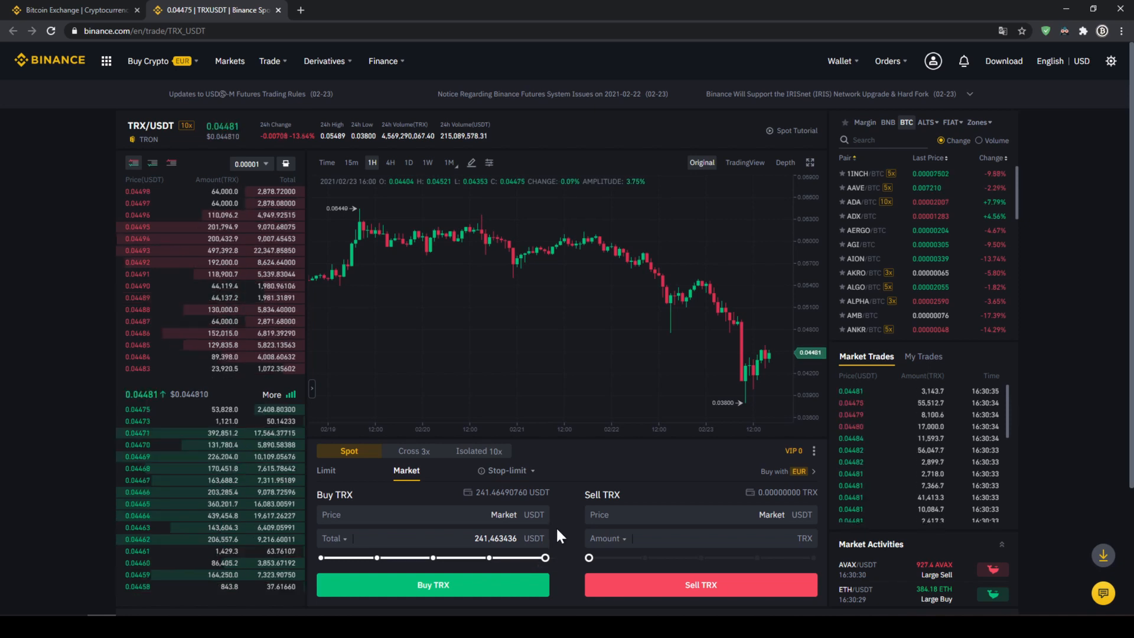